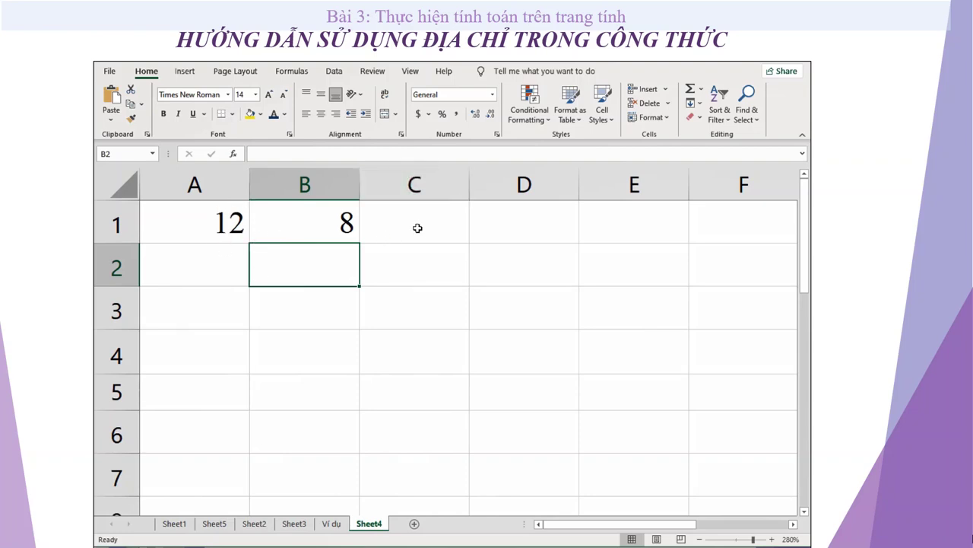
- Enter the formula =(A1+B1)/2 in cell C1, referencing cells A1 and B1
left_click(417, 229)
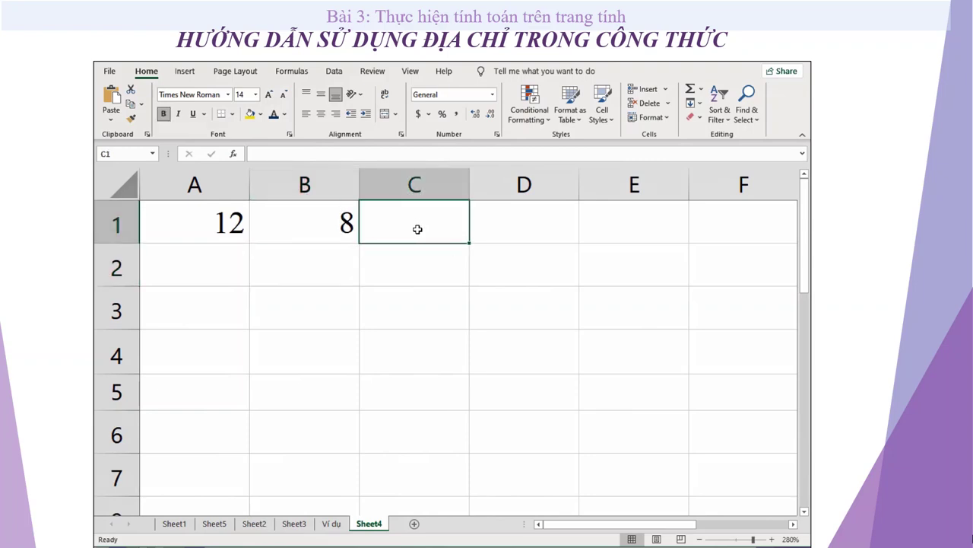
type("=")
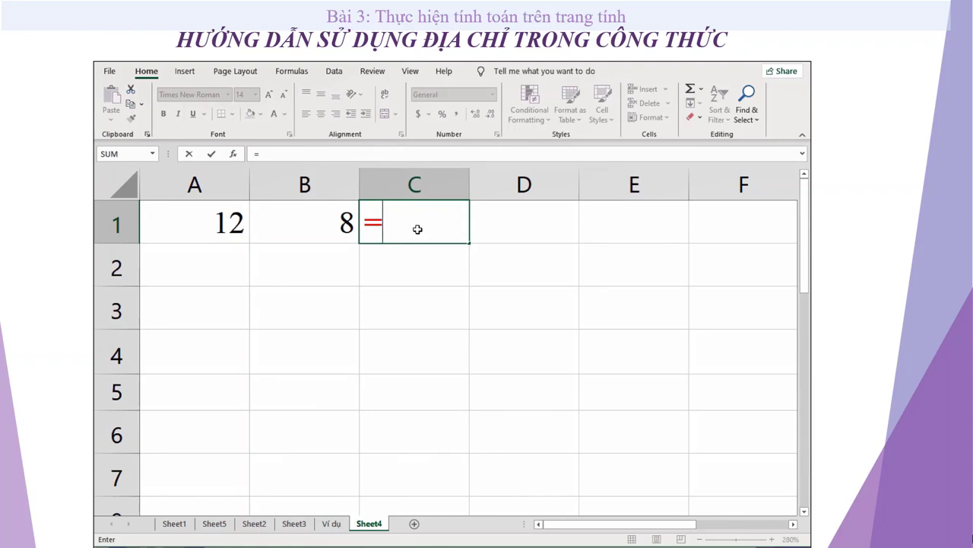
type("(")
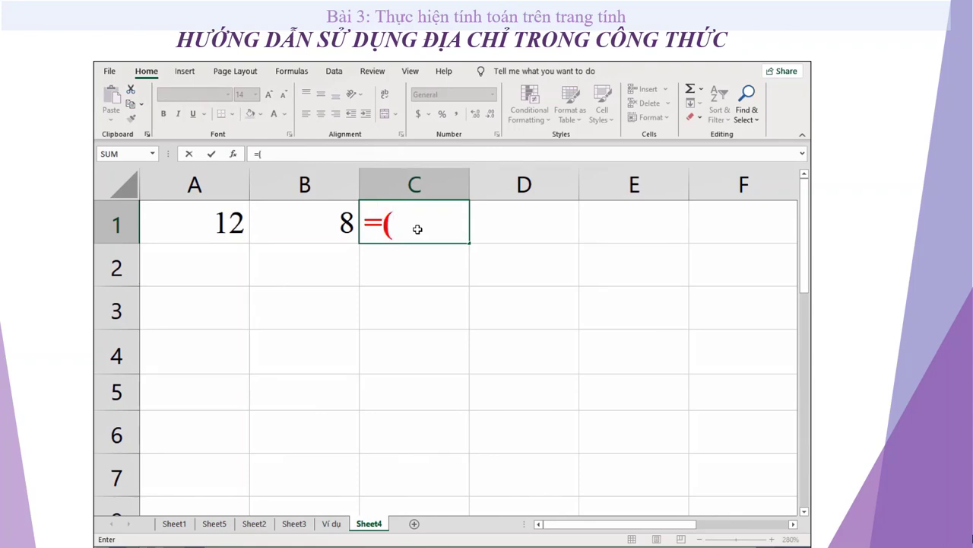
left_click(222, 222)
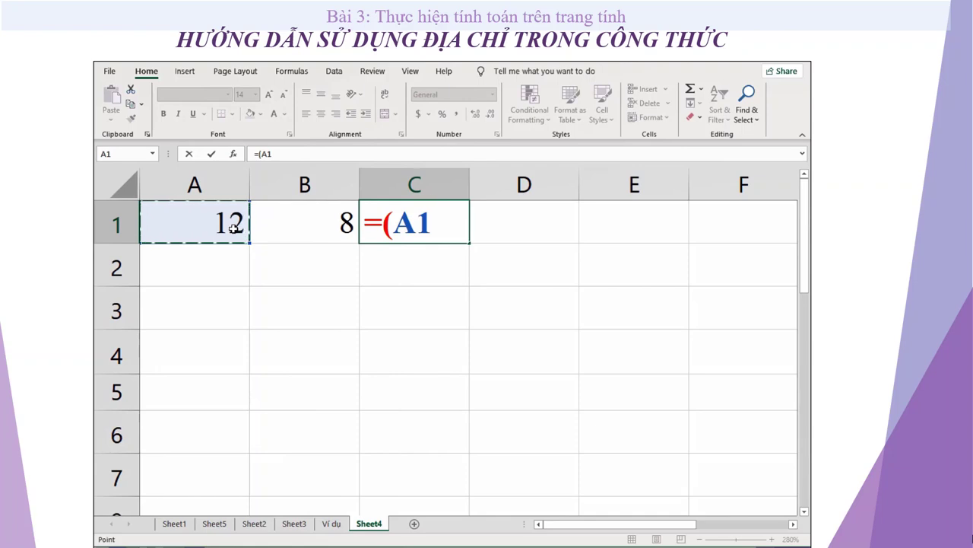
type("+")
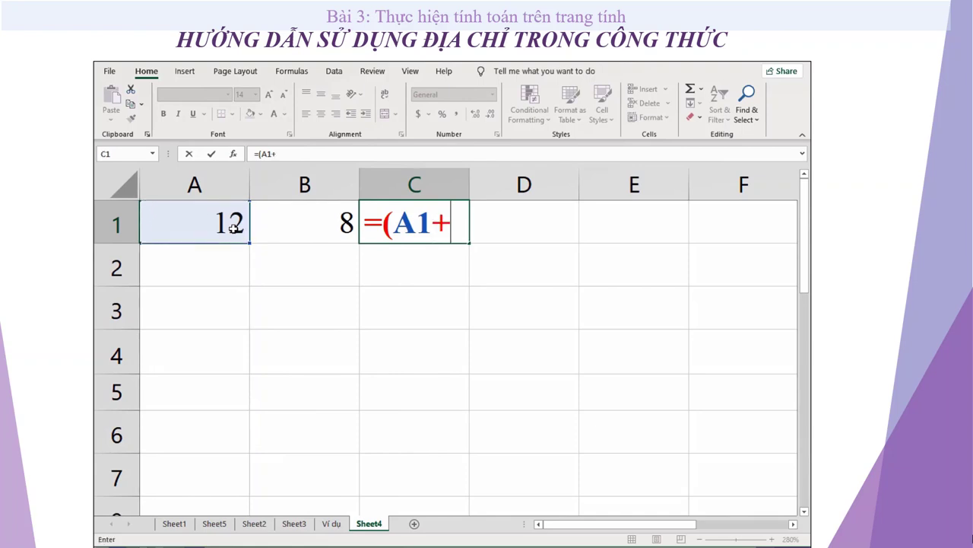
left_click(320, 226)
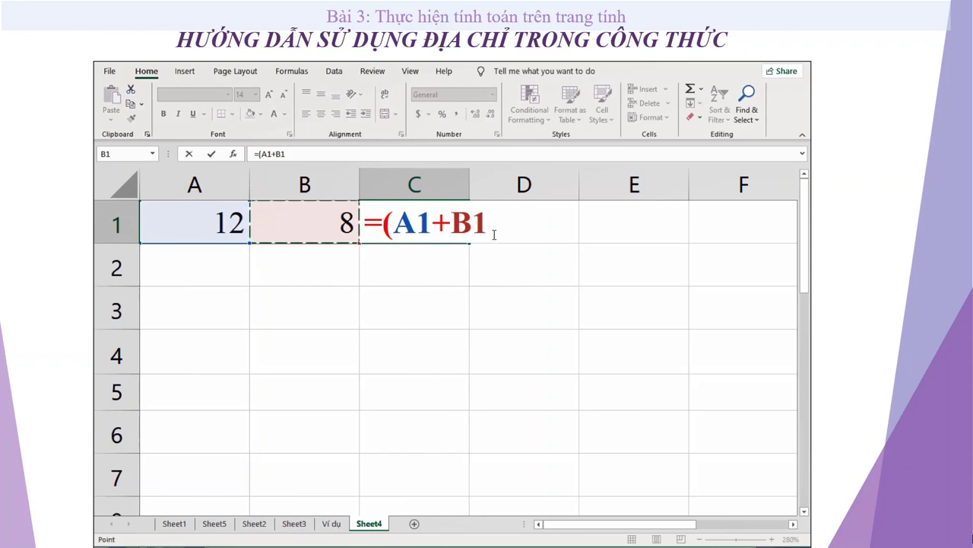
type(")")
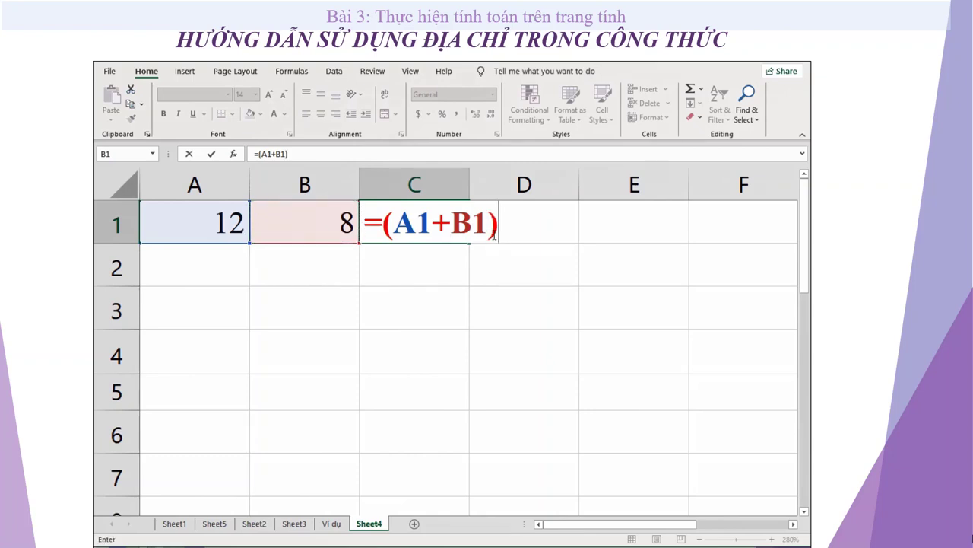
type("/2")
key("Return")
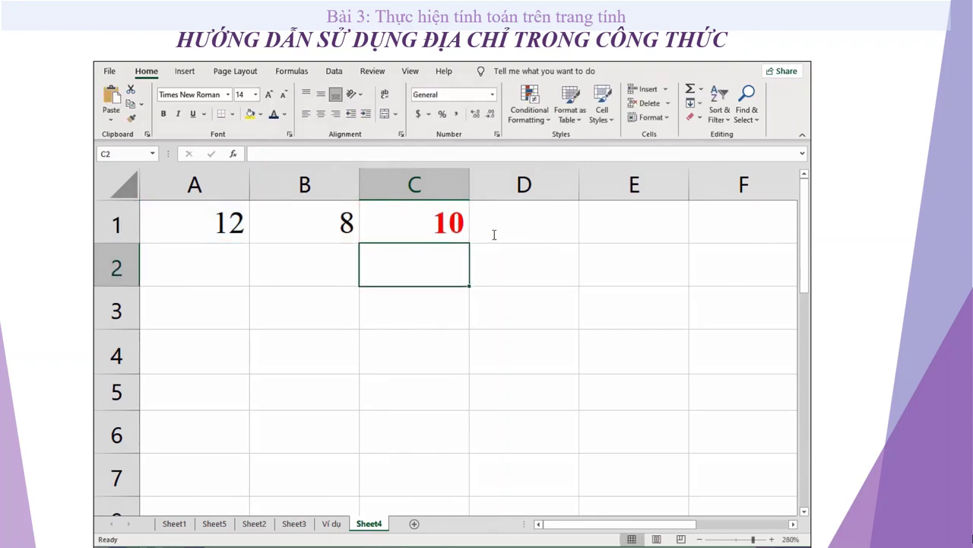
- Open the formula in C1 to review its cell references, leaving it as is
left_click(412, 232)
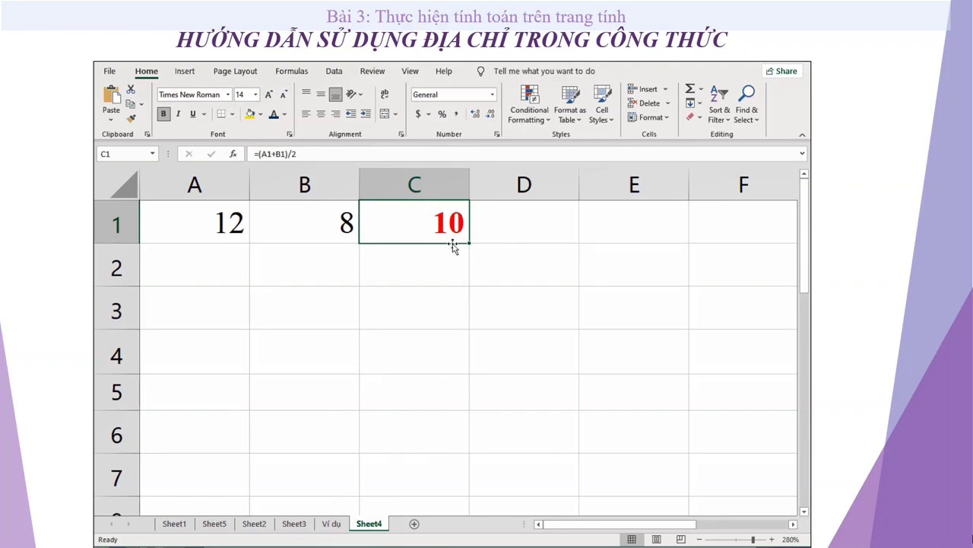
double_click(401, 221)
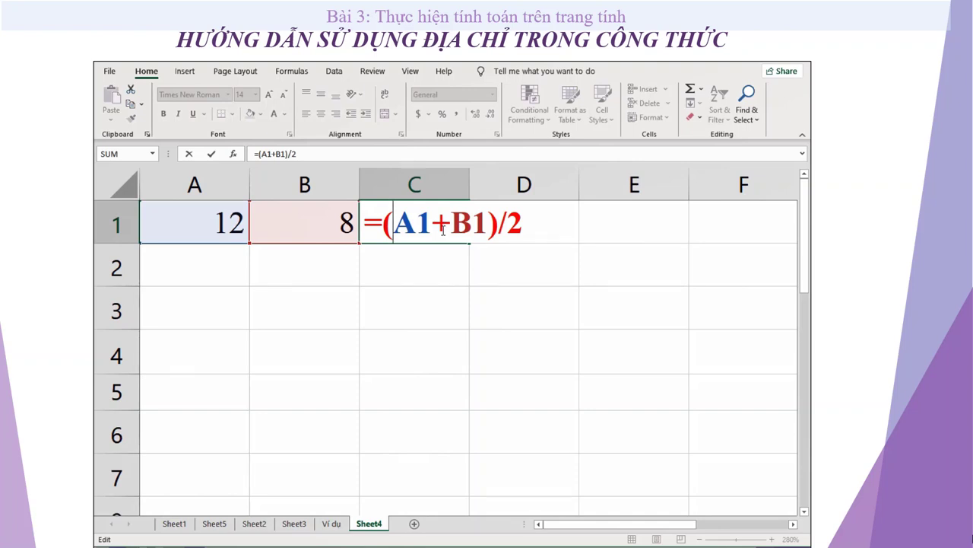
key("Return")
- Enter the formula =(12+8)/2 with constant numbers in cell D1
left_click(503, 231)
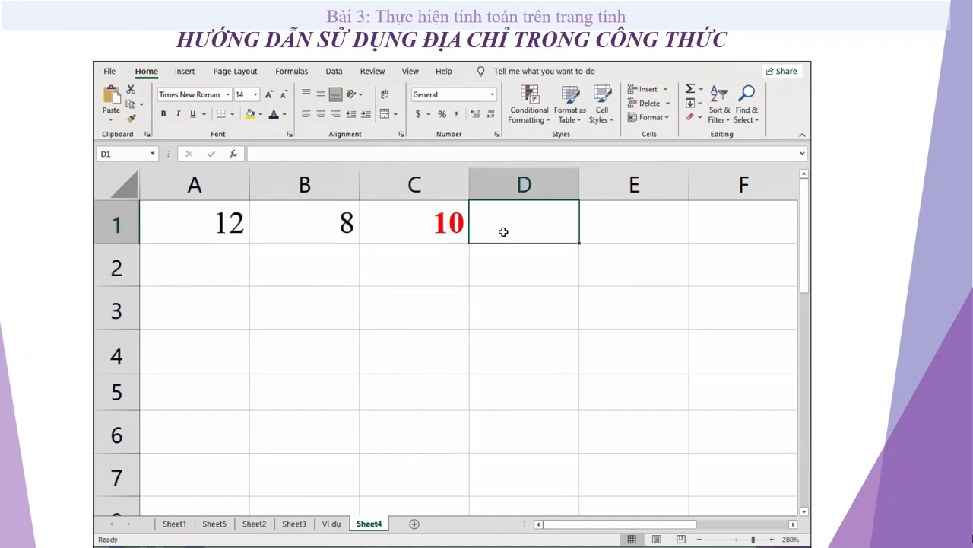
type("=(")
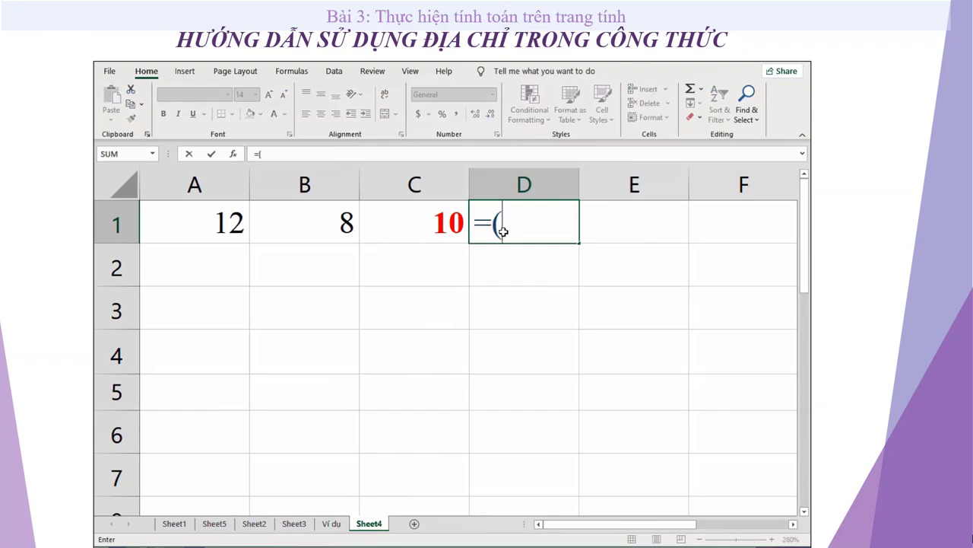
type("12+8")
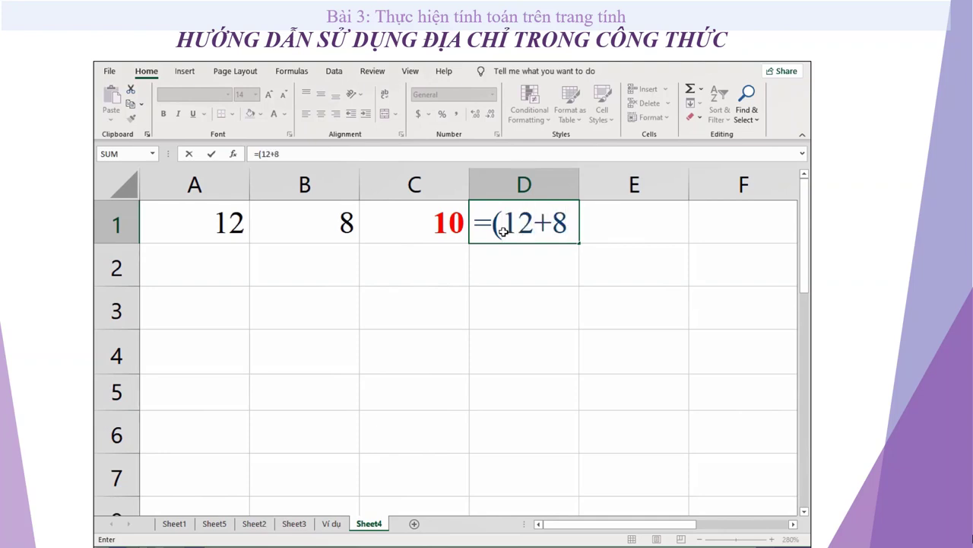
type(")/2")
key("Left")
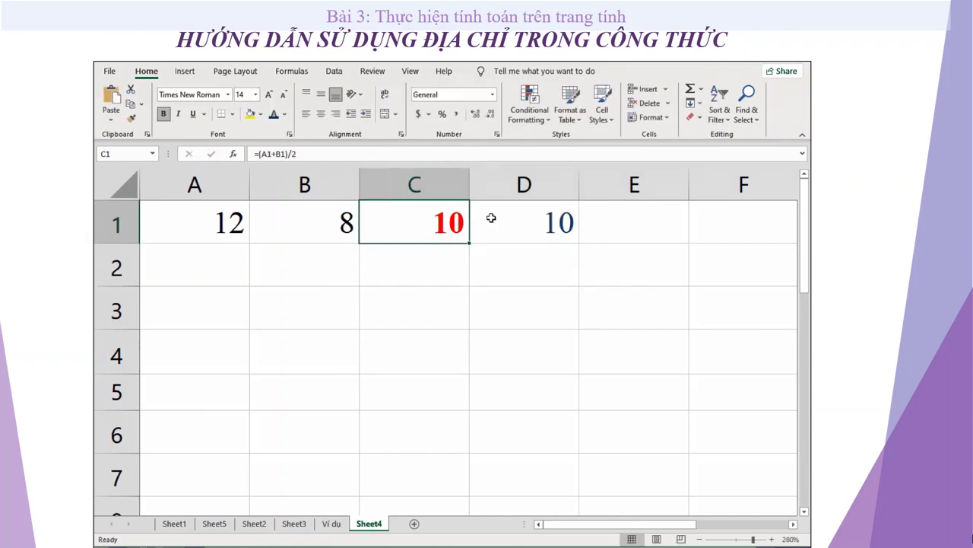
- Compare the formulas stored in cells C1 and D1
key("Right")
key("Left")
key("Right")
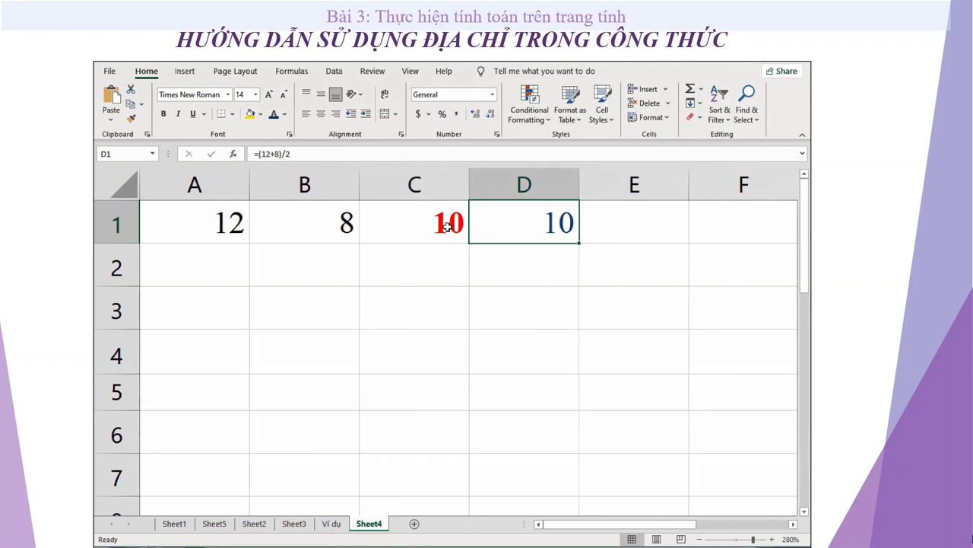
key("Left")
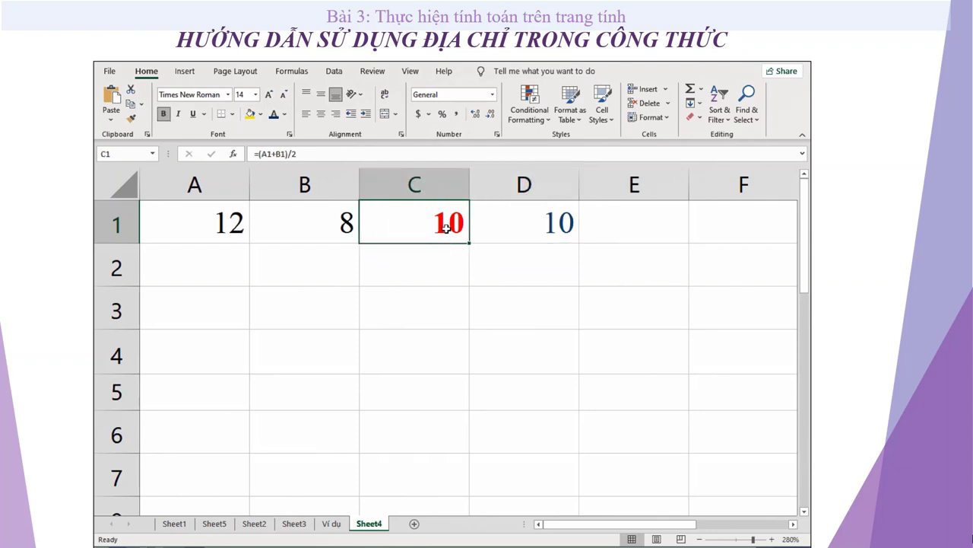
- Set the value of cell A1 to 5 and select C1 to check its result
left_click(234, 230)
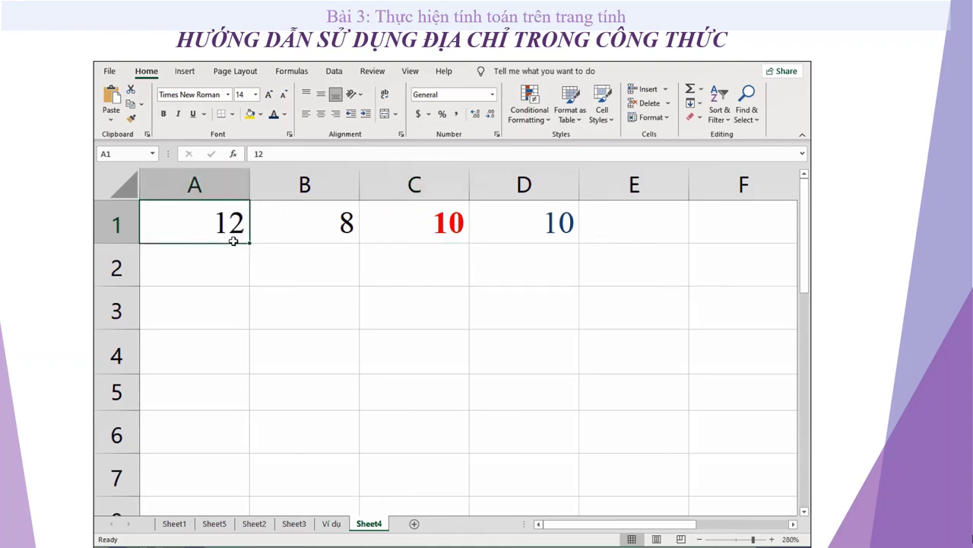
type("5")
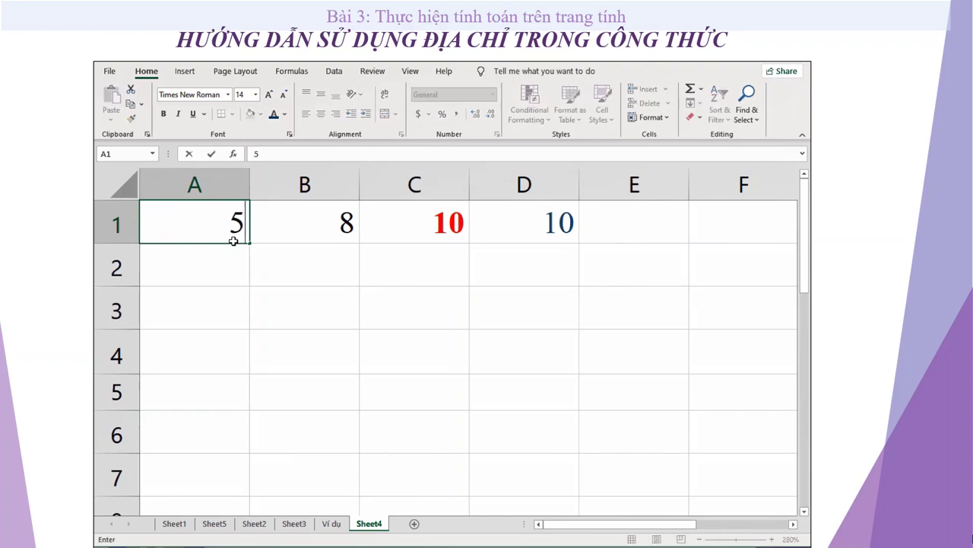
left_click(430, 231)
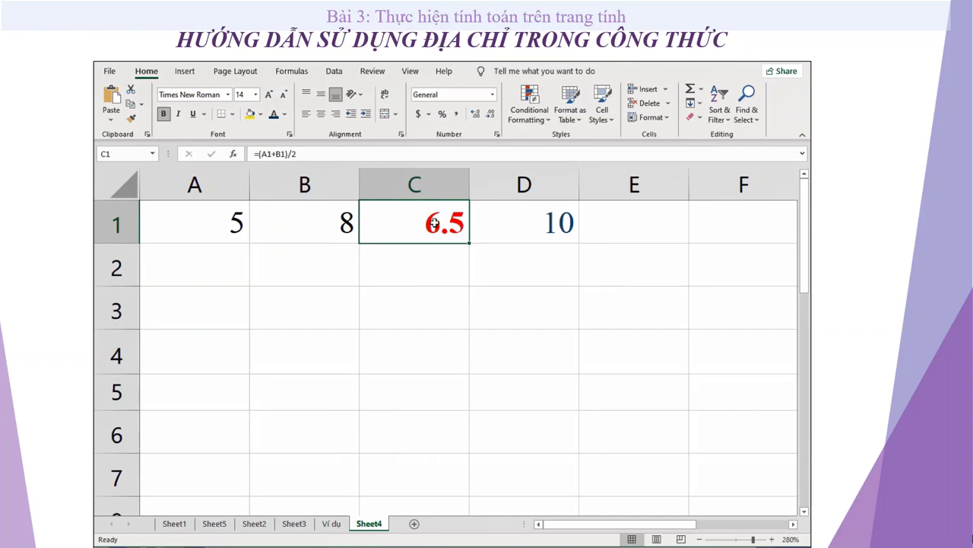
- Examine the cell references in C1's formula to see how its result depends on A1 and B1
double_click(436, 235)
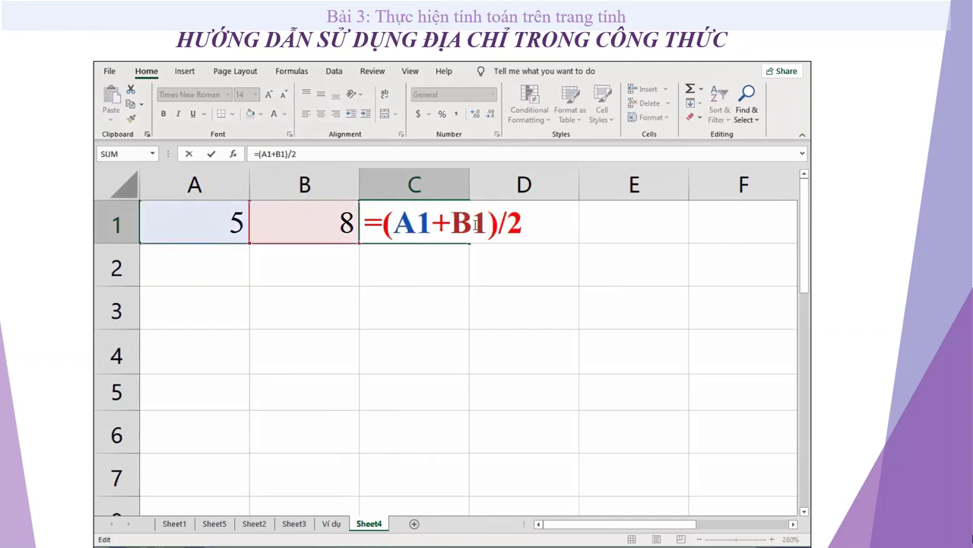
left_click(447, 257)
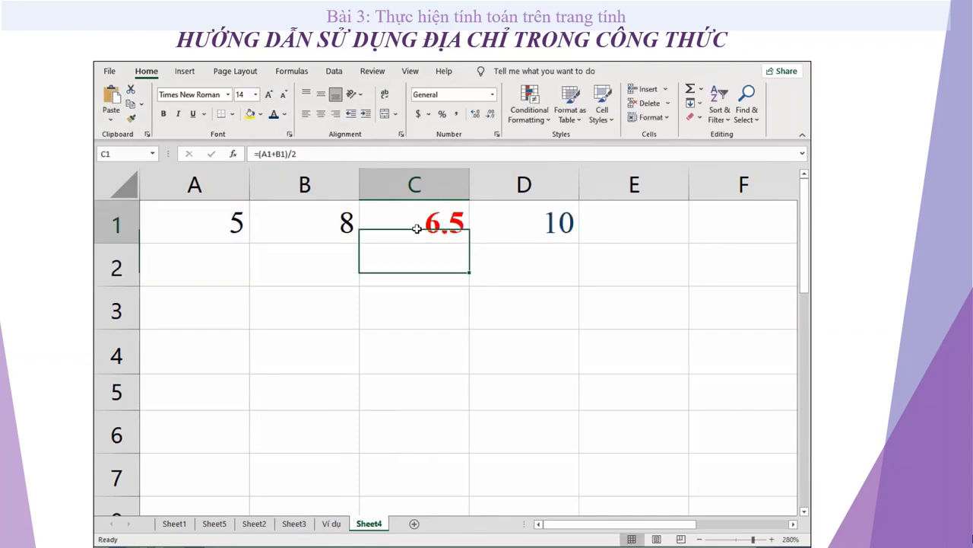
left_click(416, 228)
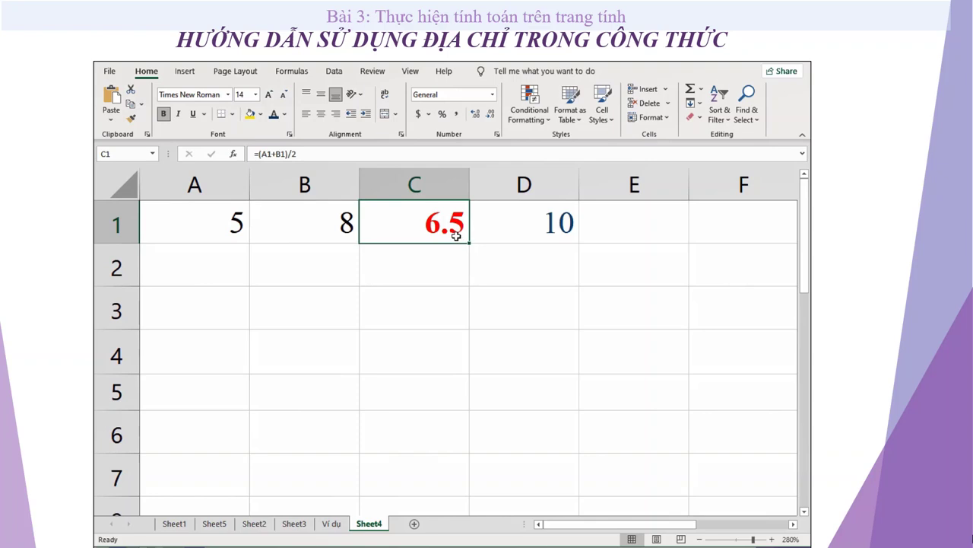
- Change the formula in cell D1 to =(5+8)/2
left_click(518, 230)
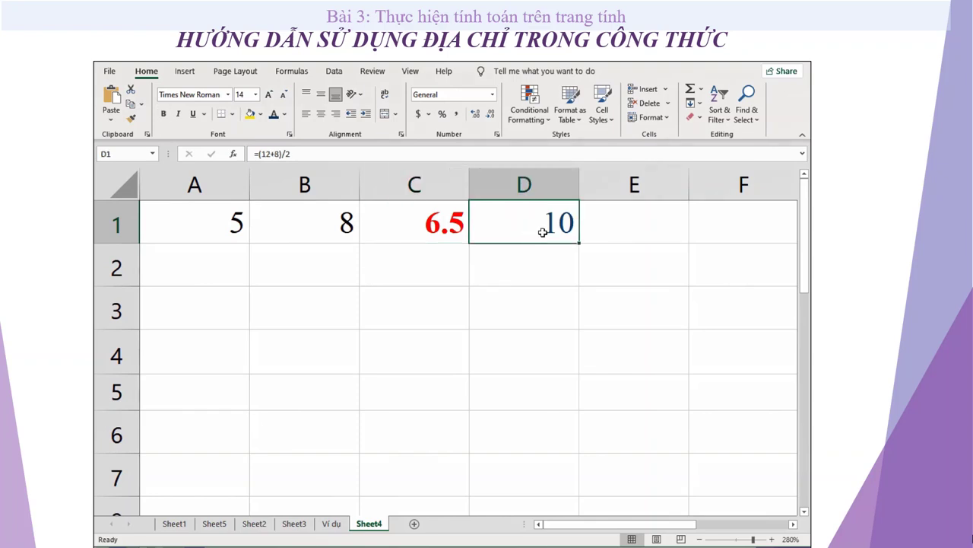
double_click(542, 228)
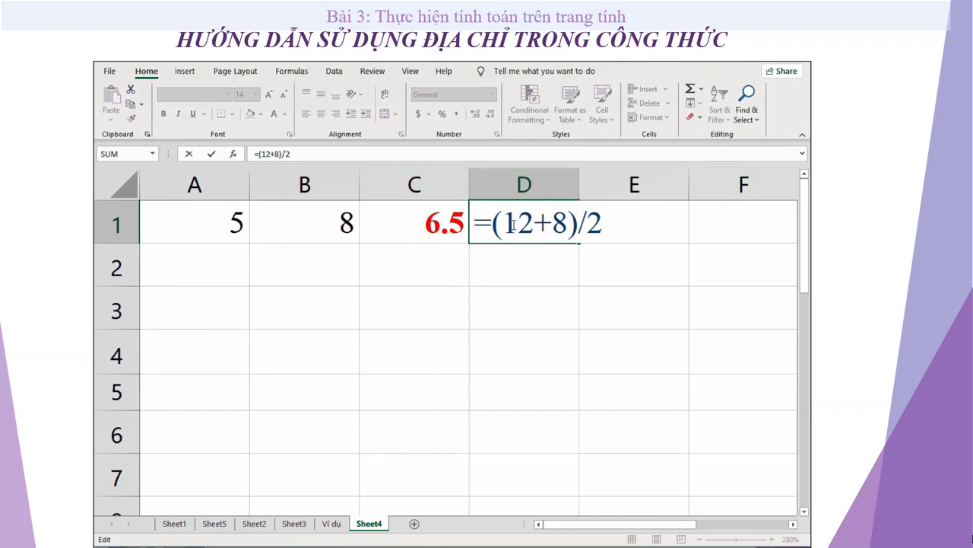
left_click_drag(502, 222, 534, 223)
type("5")
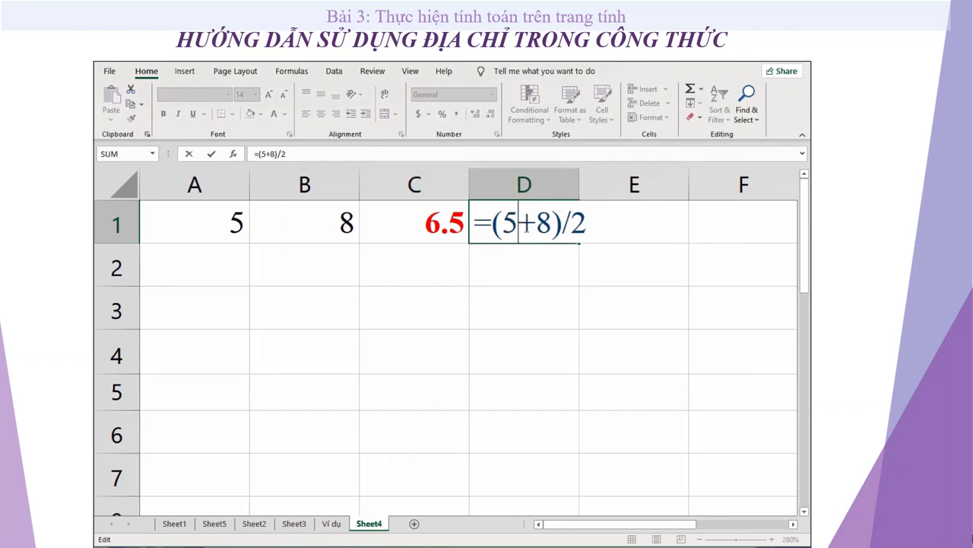
key("Return")
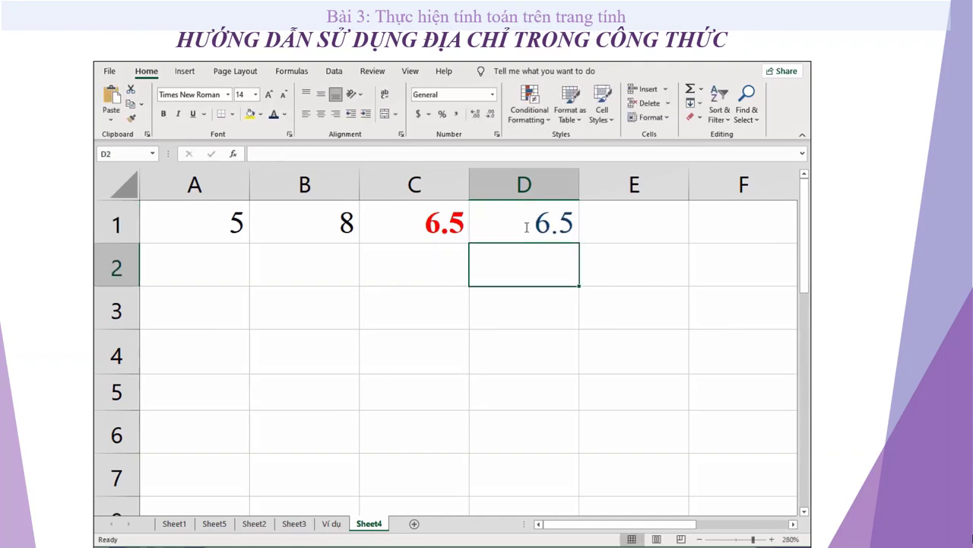
- Review the formula in C1 again for comparison with the edited formula in D1
double_click(439, 223)
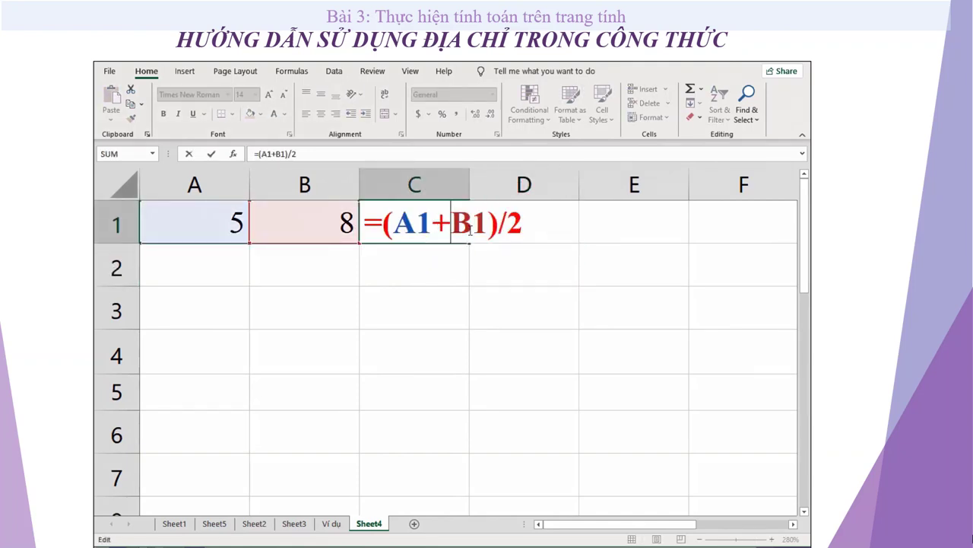
key("Return")
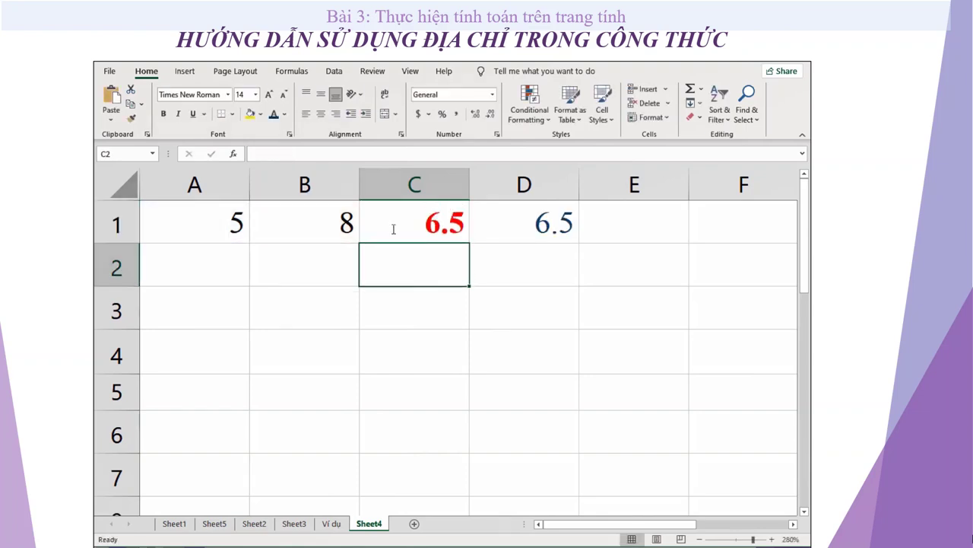
left_click(393, 228)
- Set the value of cell B1 to 9
key("Left")
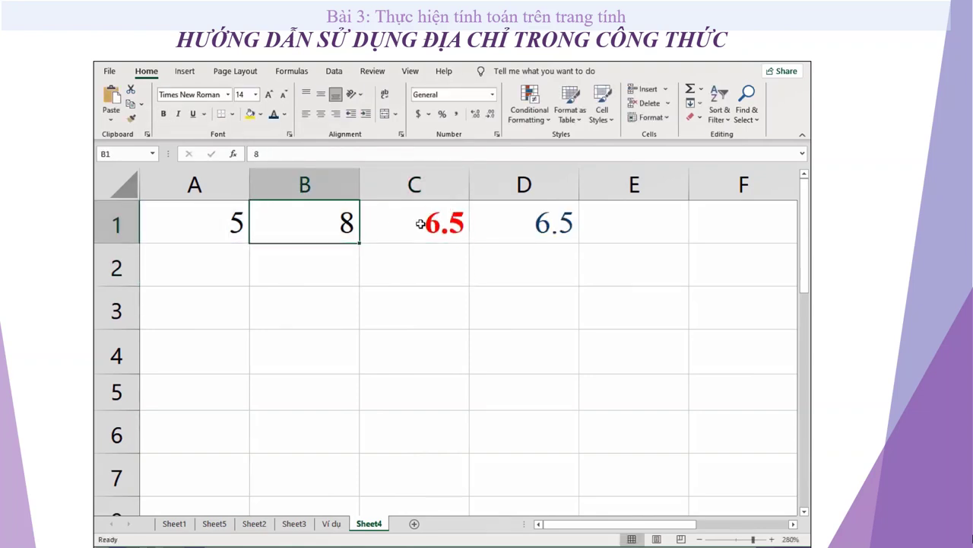
type("9")
key("Return")
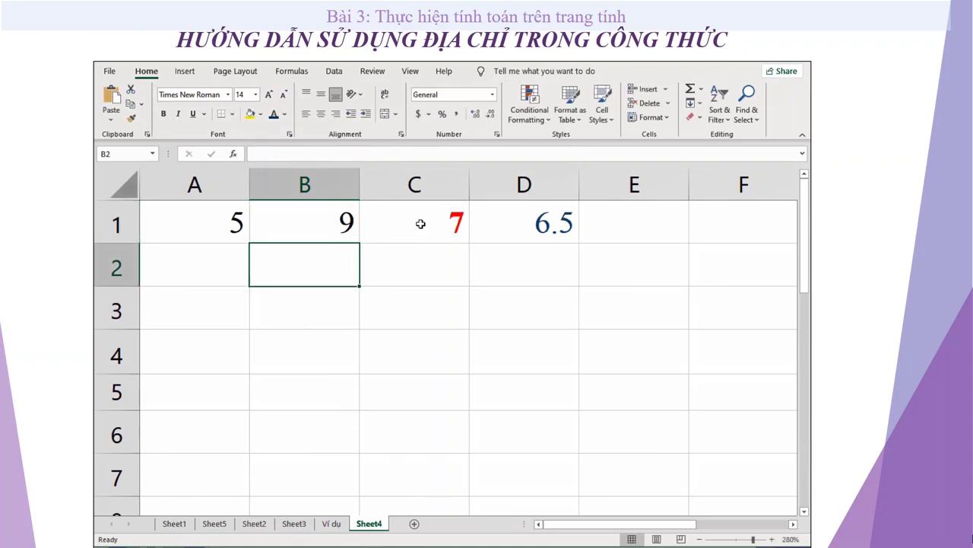
- Set cell A1 to 8 and cell B1 to 9.8
key("Up")
key("Left")
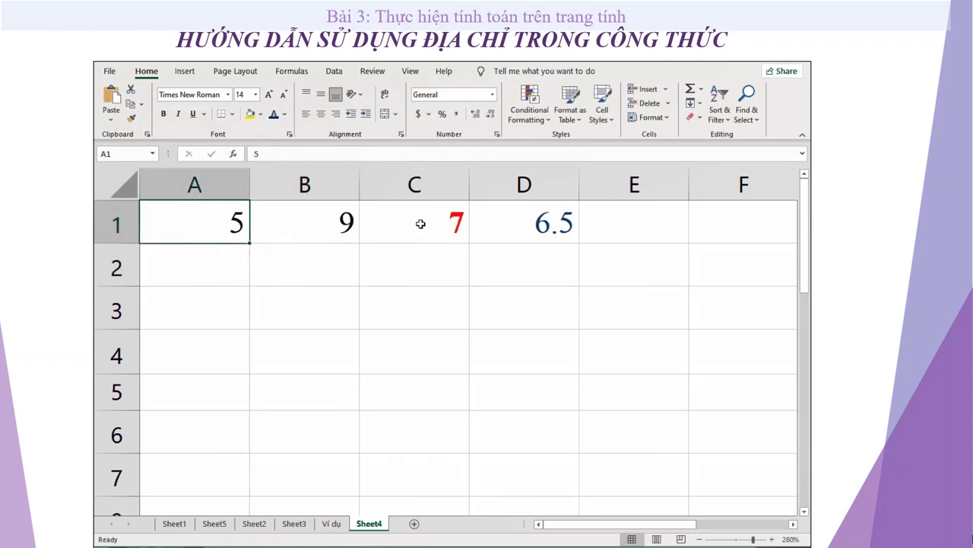
type("8")
key("Right")
type("9")
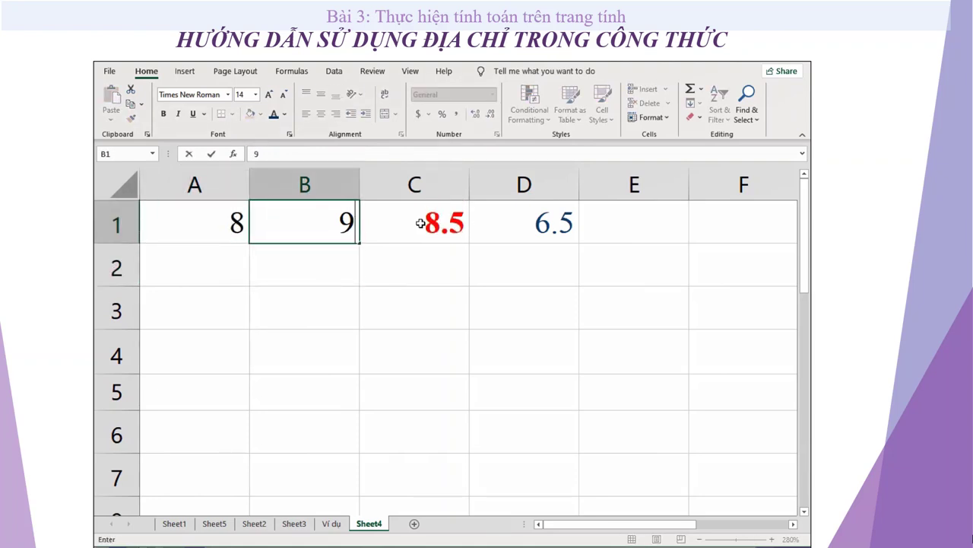
type(".8")
key("Return")
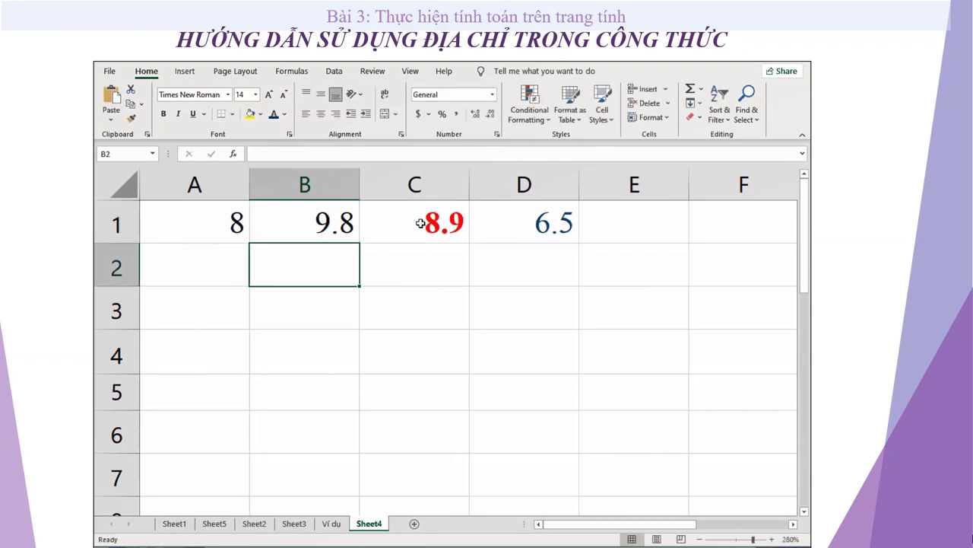
- Set cell B1 to 10 and select C1 to check its formula and result
key("Up")
type("10")
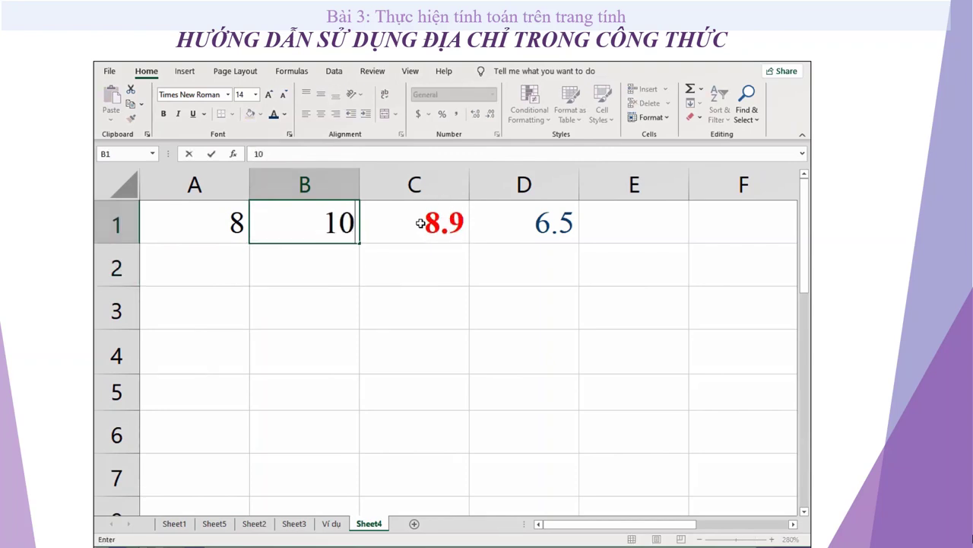
key("Return")
left_click(412, 223)
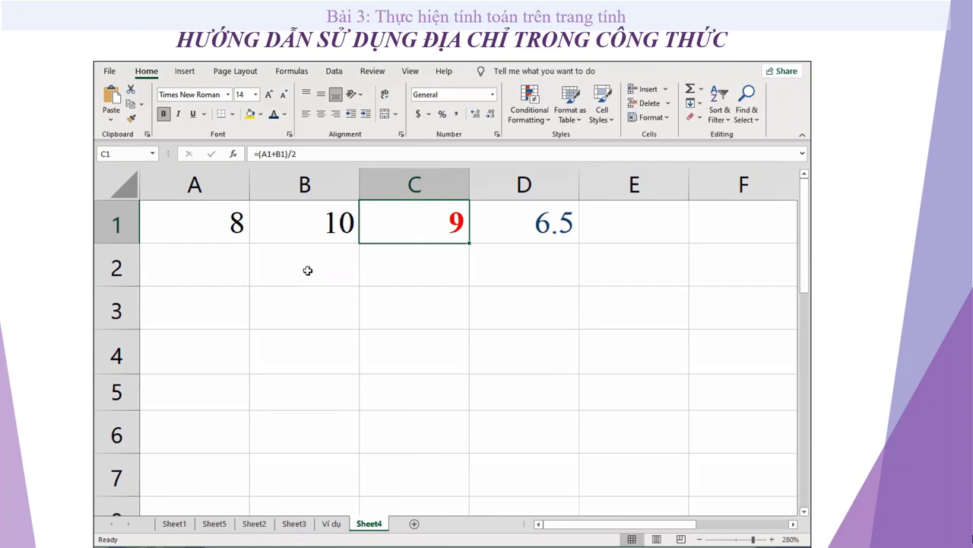
- Enter 9 and 6 in cells A2 and A3, and 9 and 5 in cells B2 and B3
left_click(188, 271)
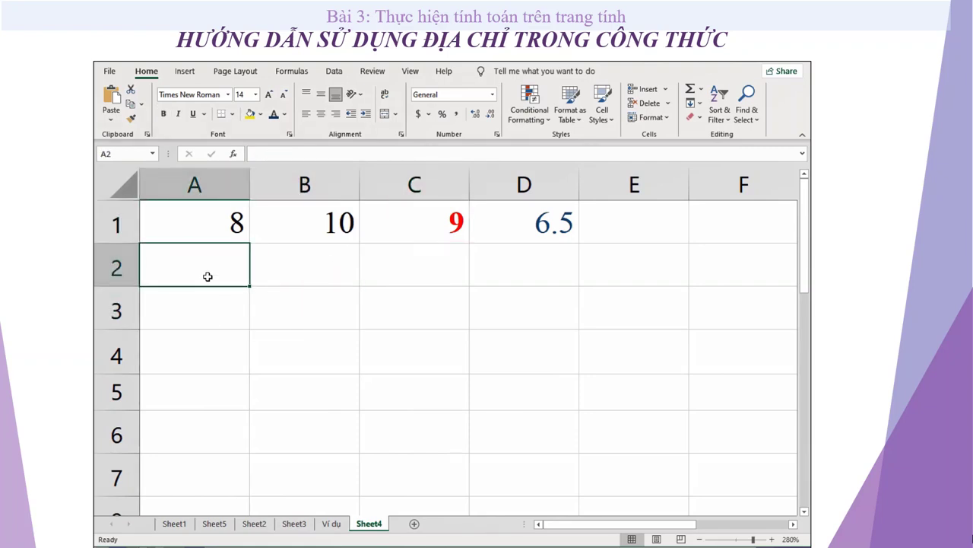
type("9")
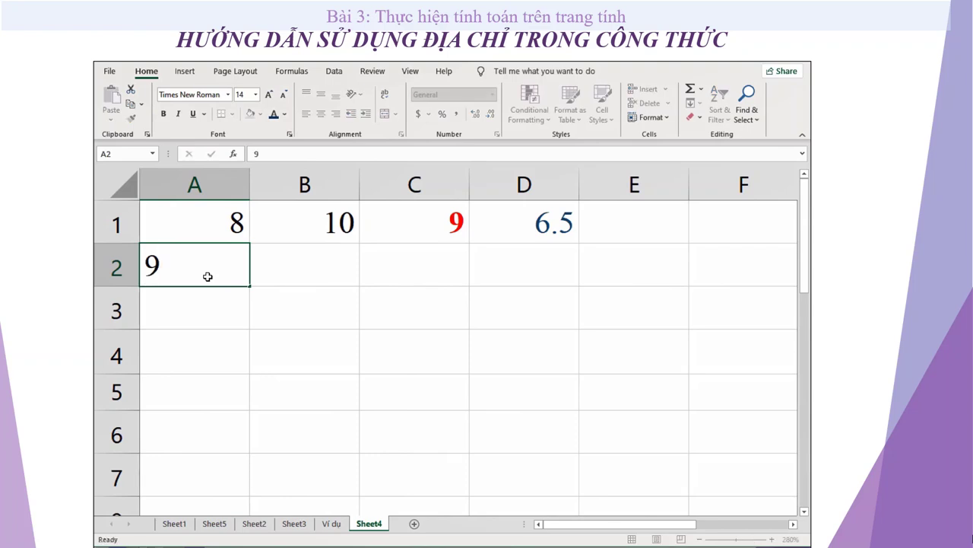
key("Return")
type("6")
key("Return")
left_click(207, 277)
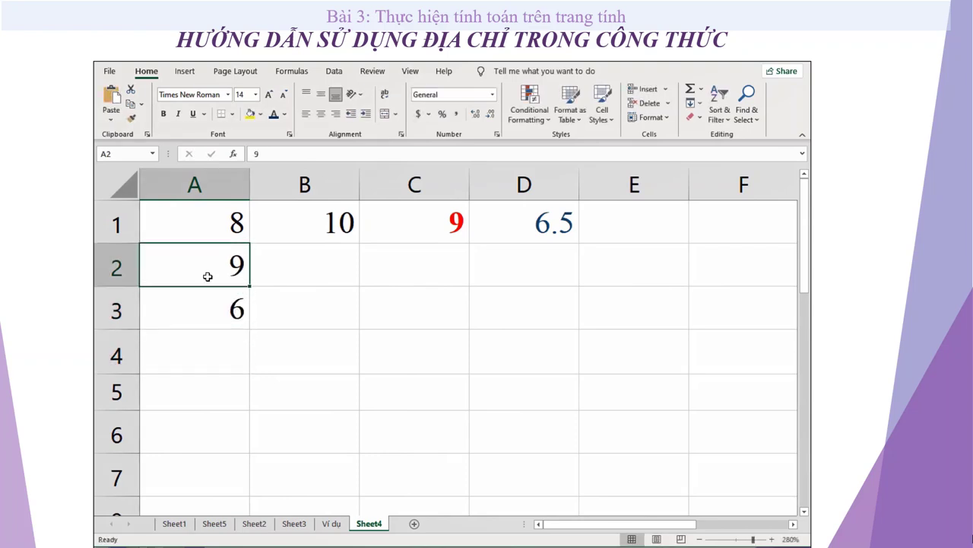
key("Tab")
type("9")
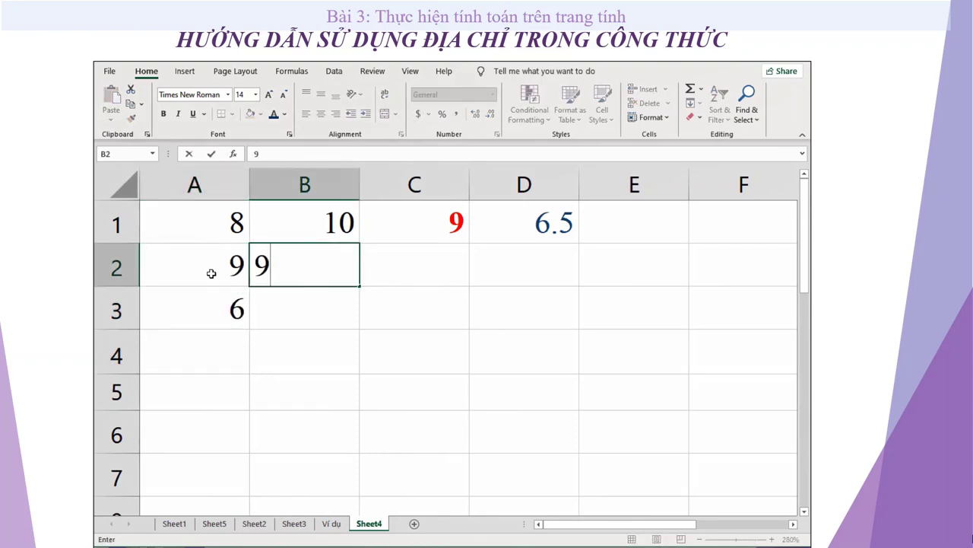
key("Return")
type("5")
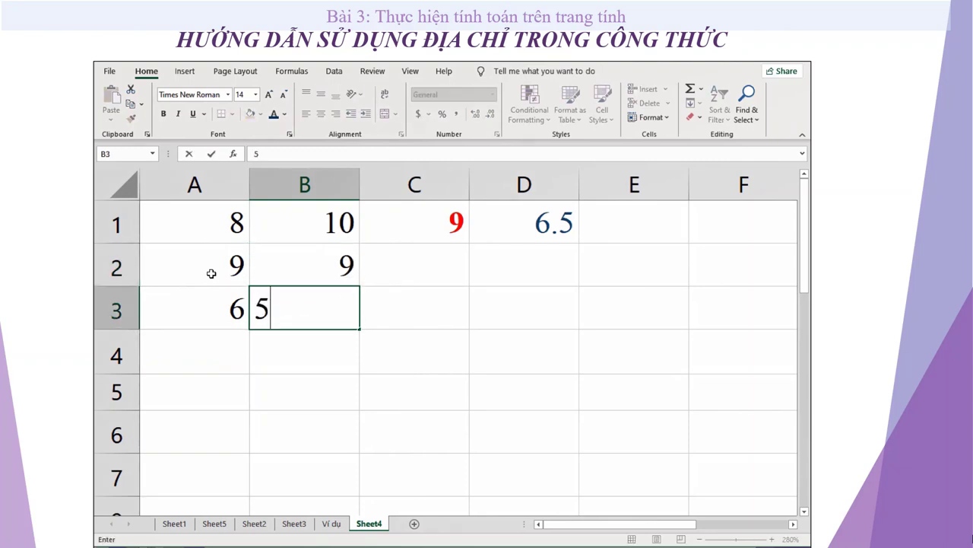
key("Return")
- Display the formula in cell C1 to examine its cell references, leaving it unedited
left_click(433, 232)
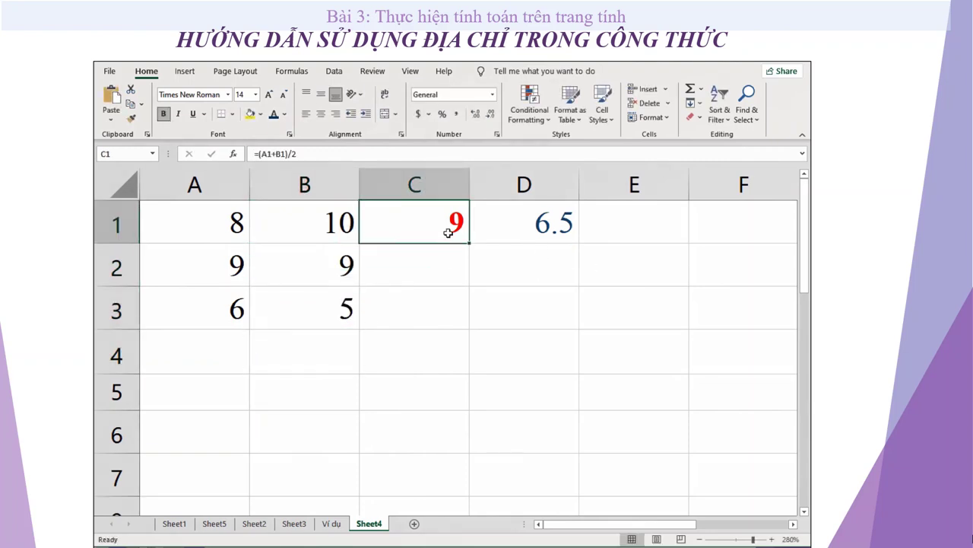
double_click(448, 233)
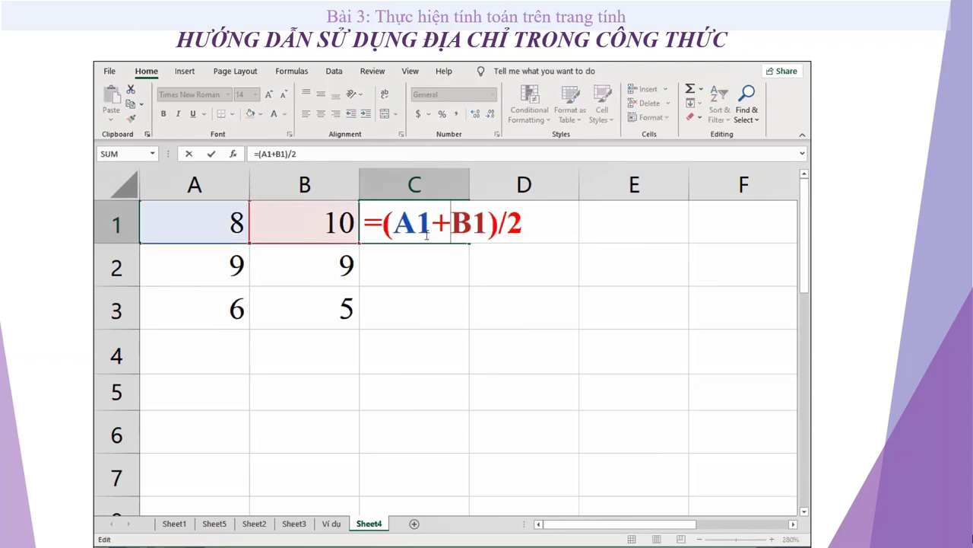
key("F2")
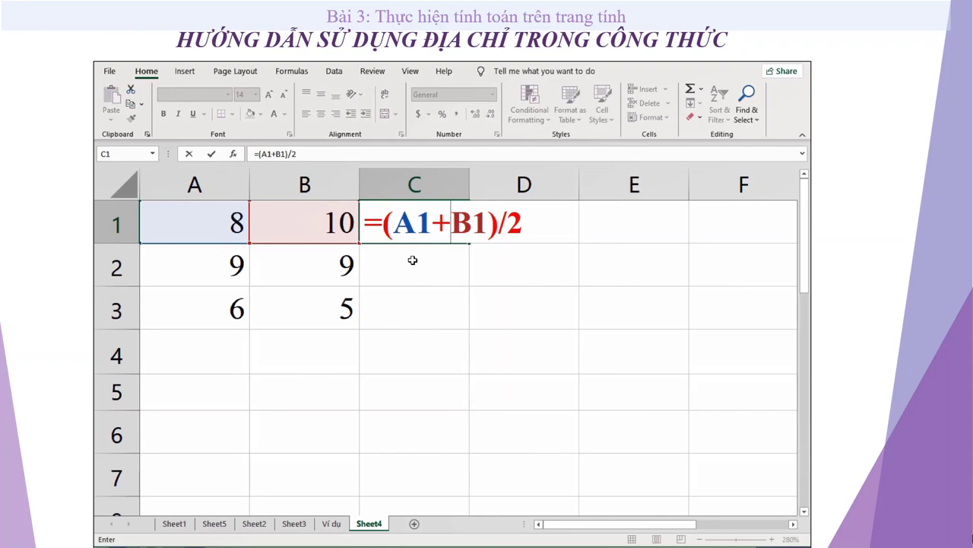
right_click(405, 222)
left_click(400, 220)
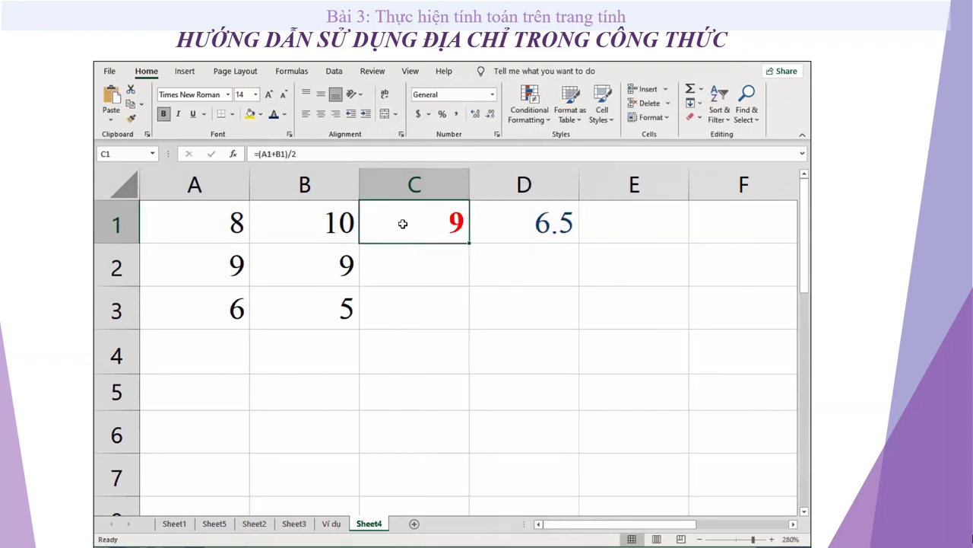
- Copy the formula from cell C1 and paste it into cells C2 and C3
right_click(408, 225)
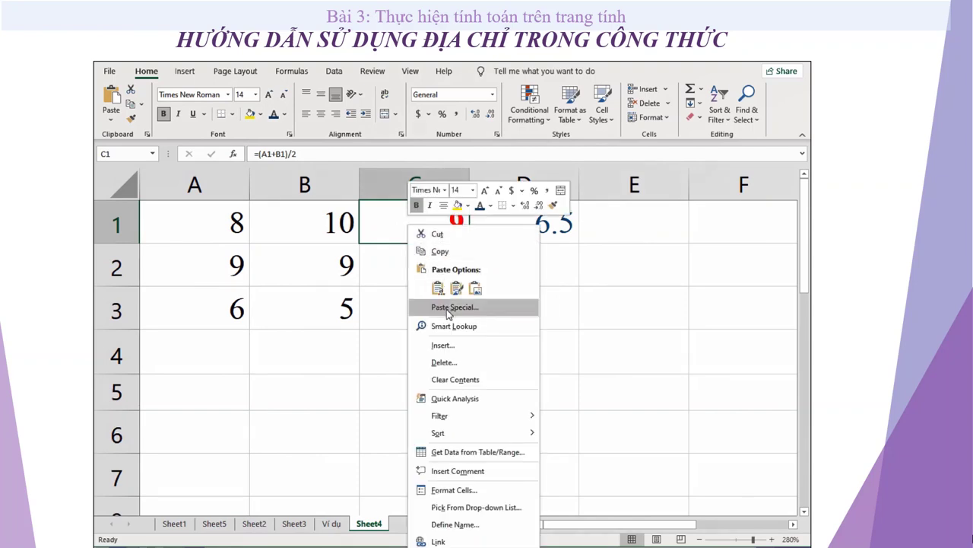
left_click(437, 252)
left_click_drag(432, 259, 432, 304)
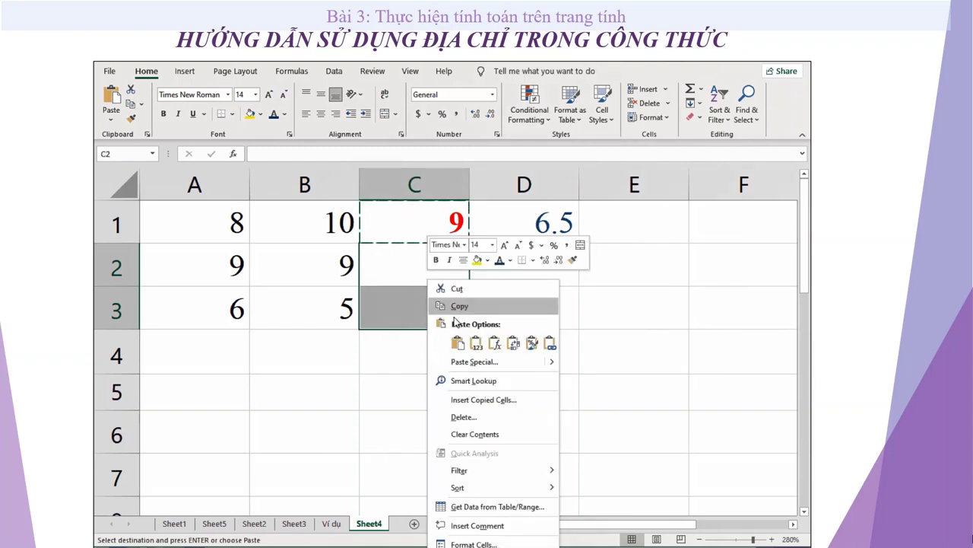
left_click(458, 343)
- Examine how the cell addresses adapt in the pasted formulas in C2 and C3
left_click(434, 304)
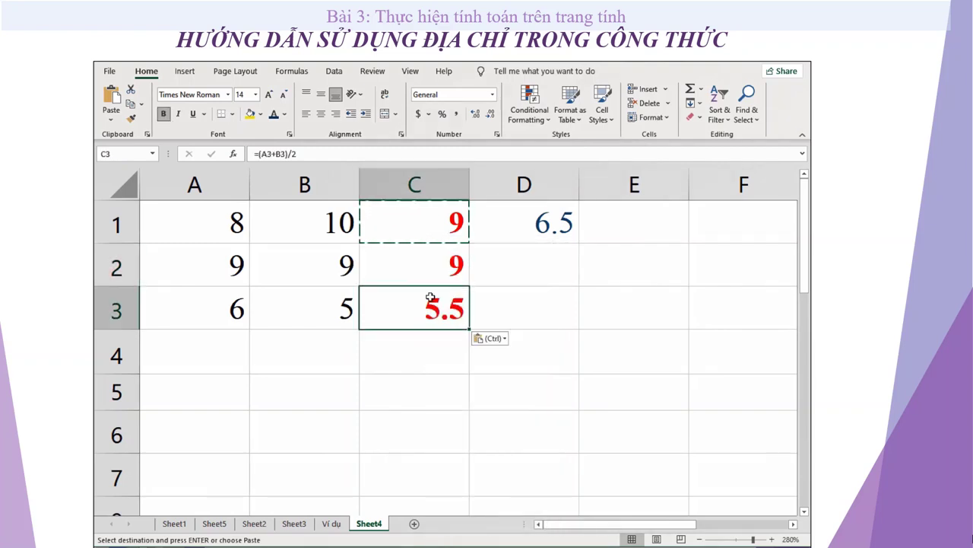
left_click(429, 276)
double_click(428, 270)
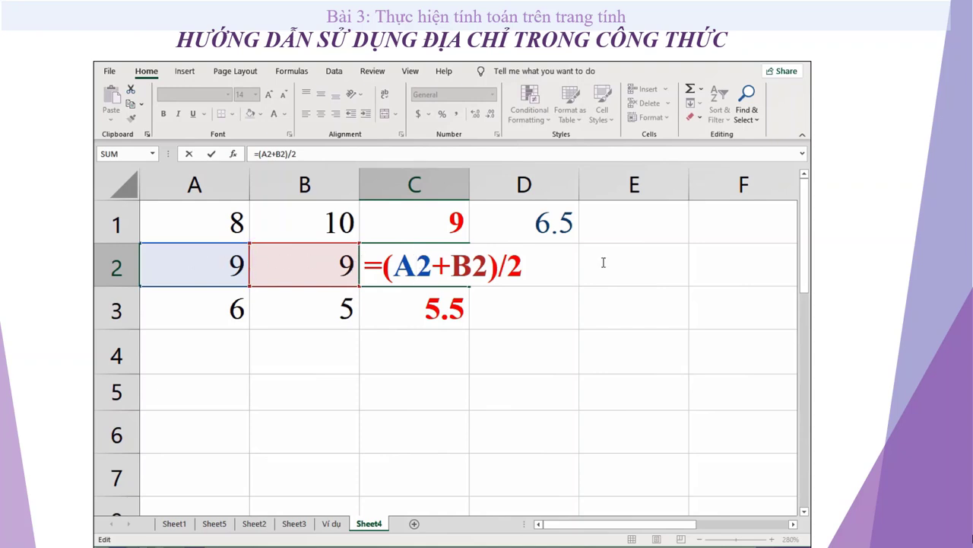
double_click(432, 319)
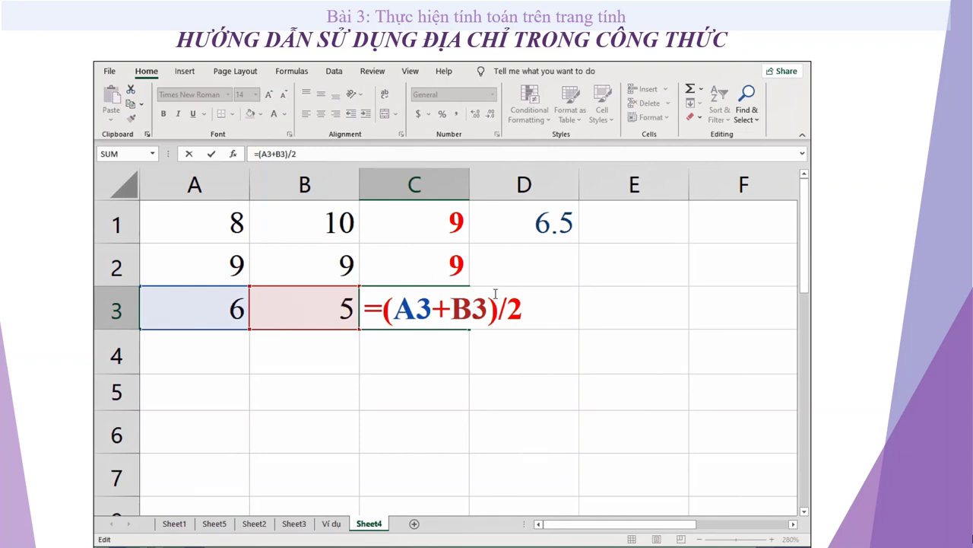
- Set cells A2 and B2 to 8 and cell A3 to 7 to recalculate the column C formulas
left_click(203, 272)
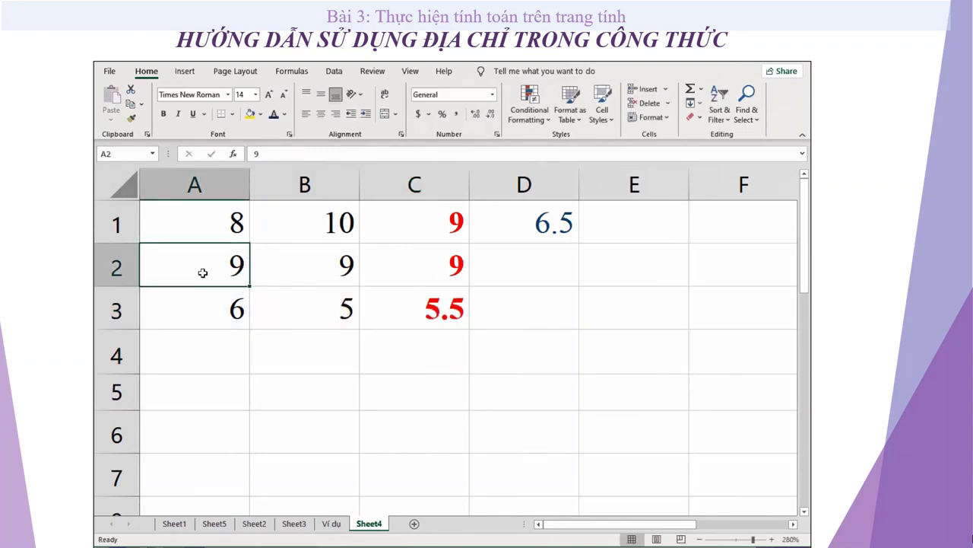
type("8")
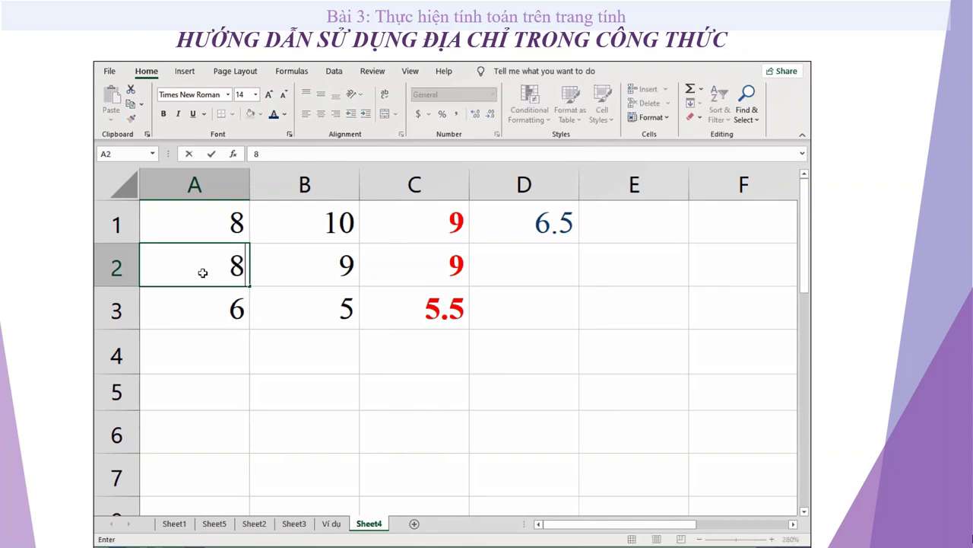
key("Tab")
type("8")
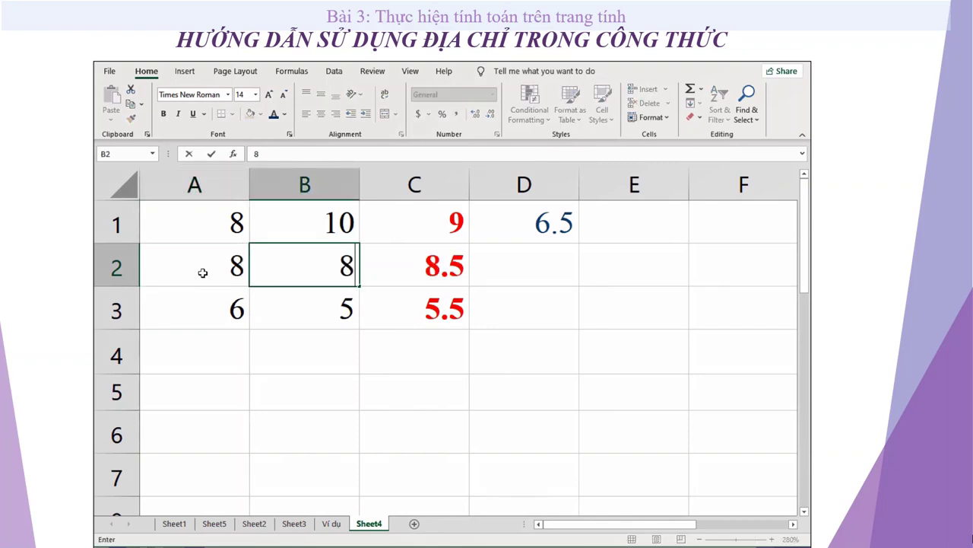
key("Return")
key("Left")
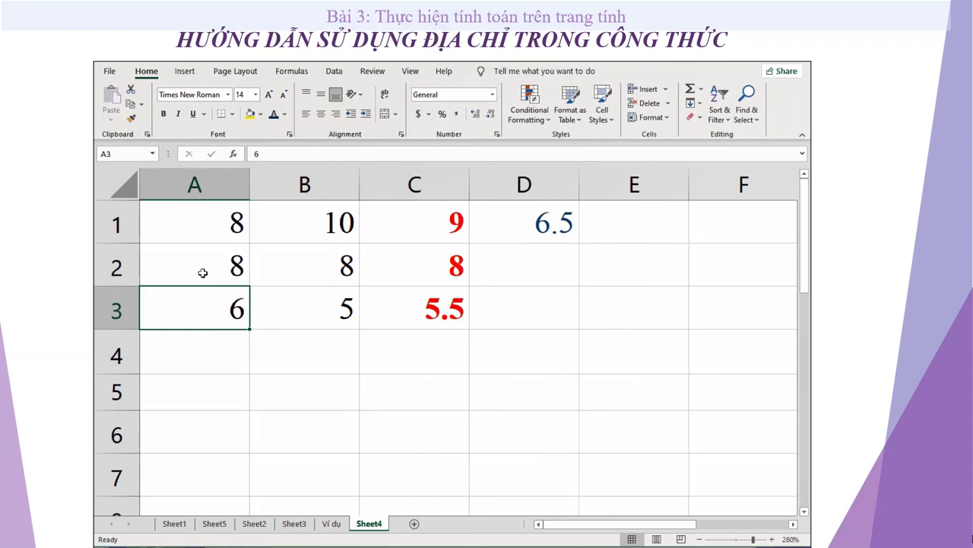
type("7")
key("Tab")
- Display the constant-number formula in cell D1 to review it, leaving it unedited
left_click(523, 229)
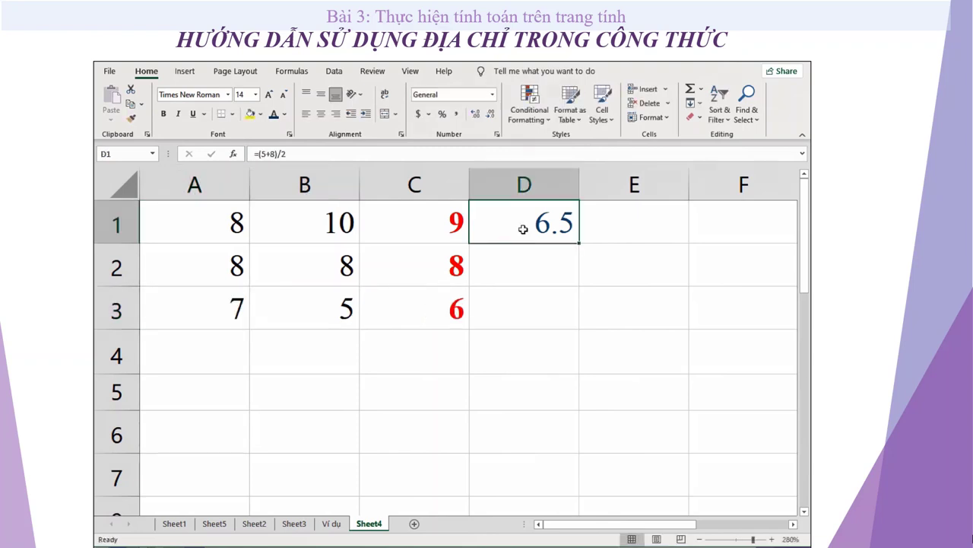
double_click(523, 229)
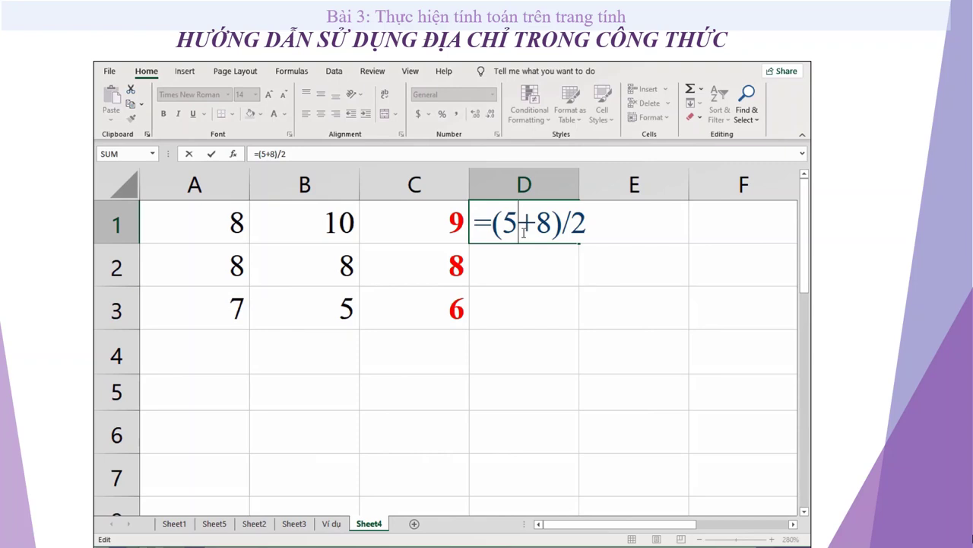
key("Escape")
- Copy the formula from cell D1 and paste it into cells D2 and D3
right_click(503, 224)
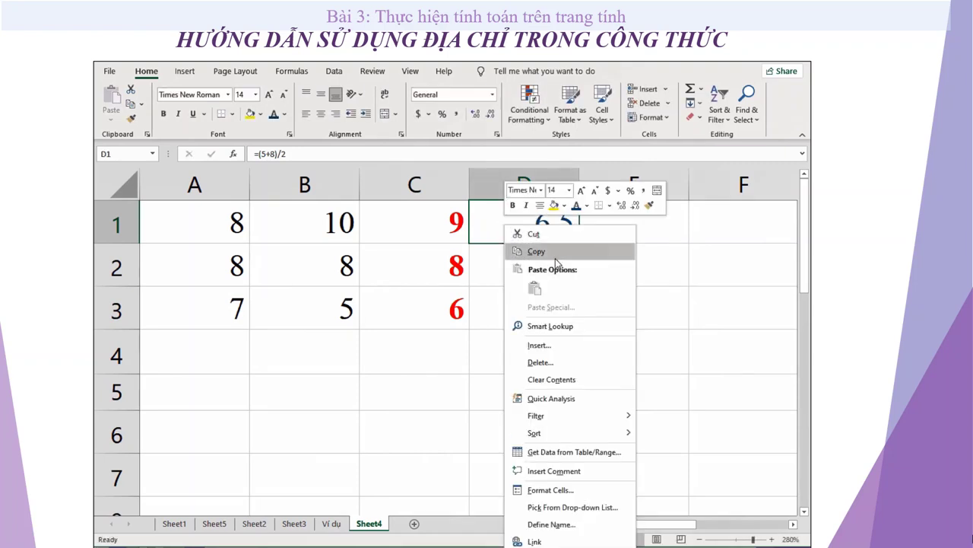
left_click(561, 252)
left_click_drag(526, 269, 531, 308)
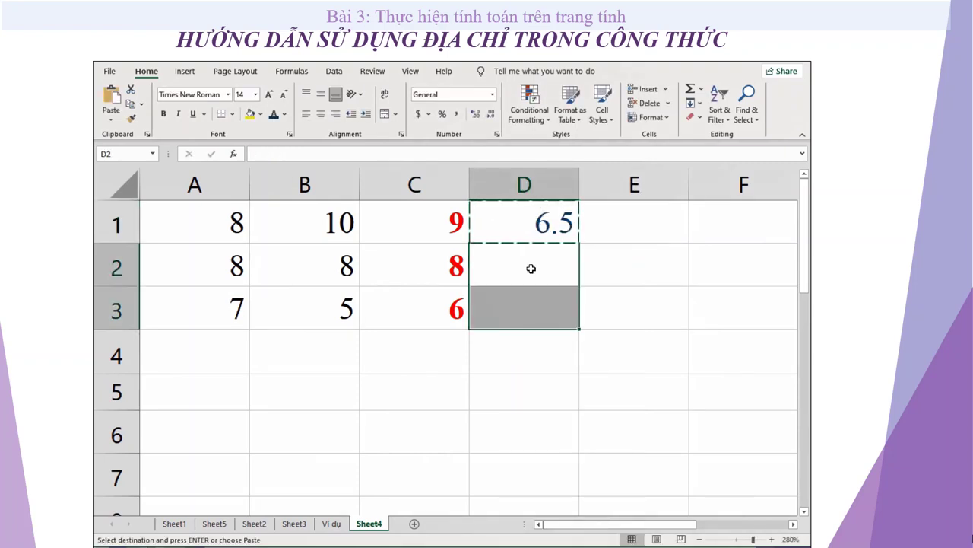
right_click(531, 271)
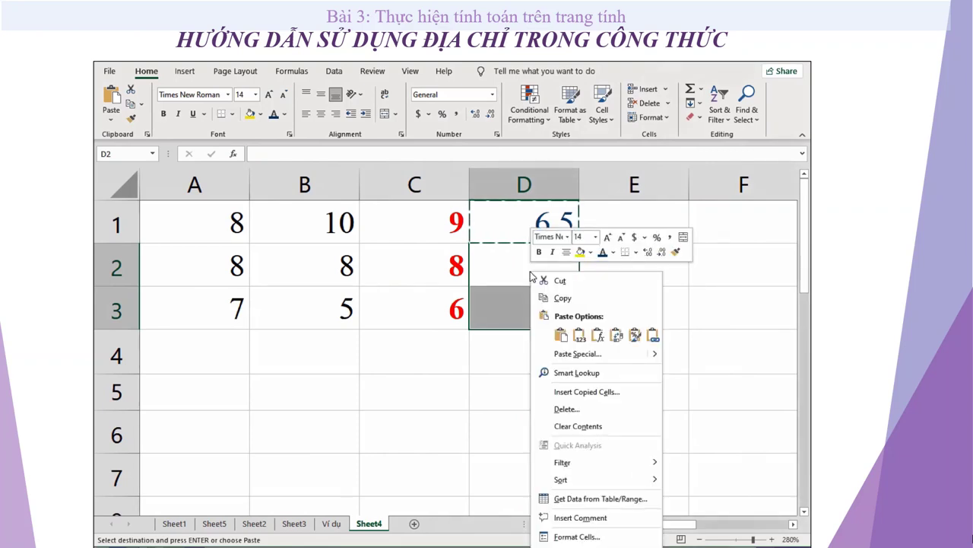
left_click(561, 334)
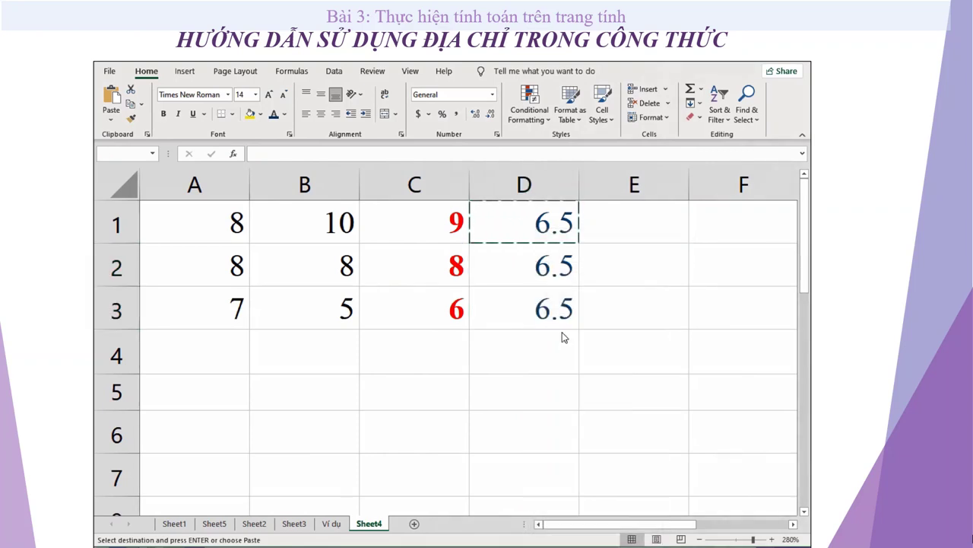
- Examine the pasted formulas in D2 and D3 to see whether their constants adapt to each row
left_click(537, 276)
left_click(540, 296)
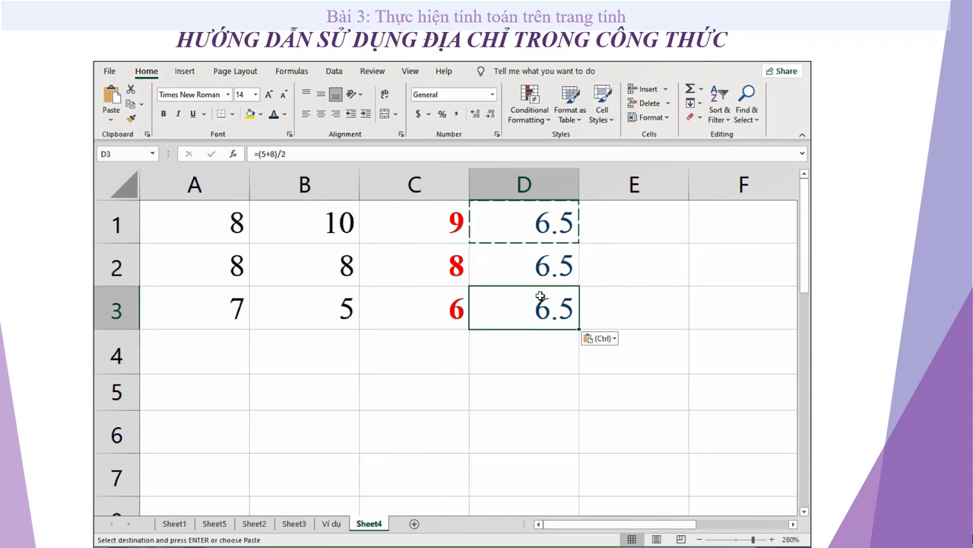
left_click(533, 263)
double_click(536, 277)
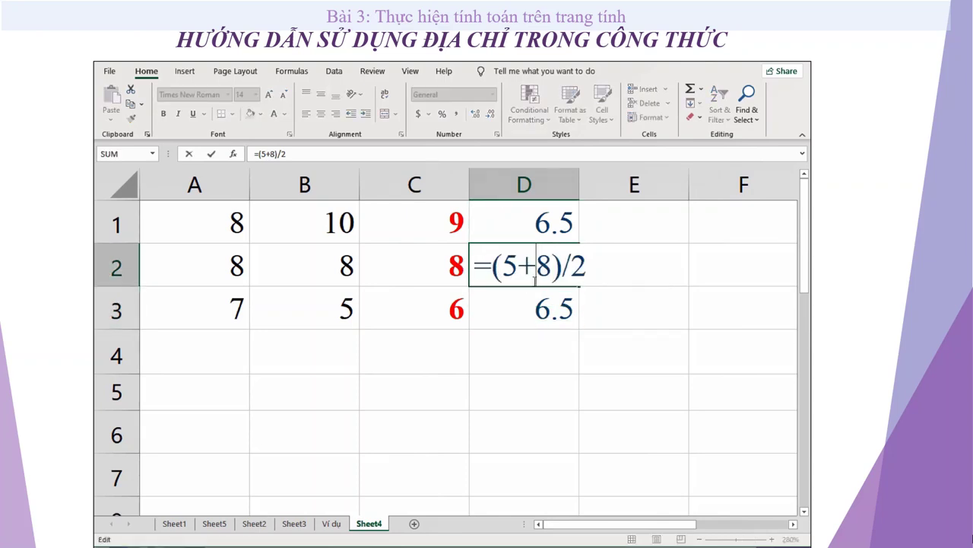
key("Return")
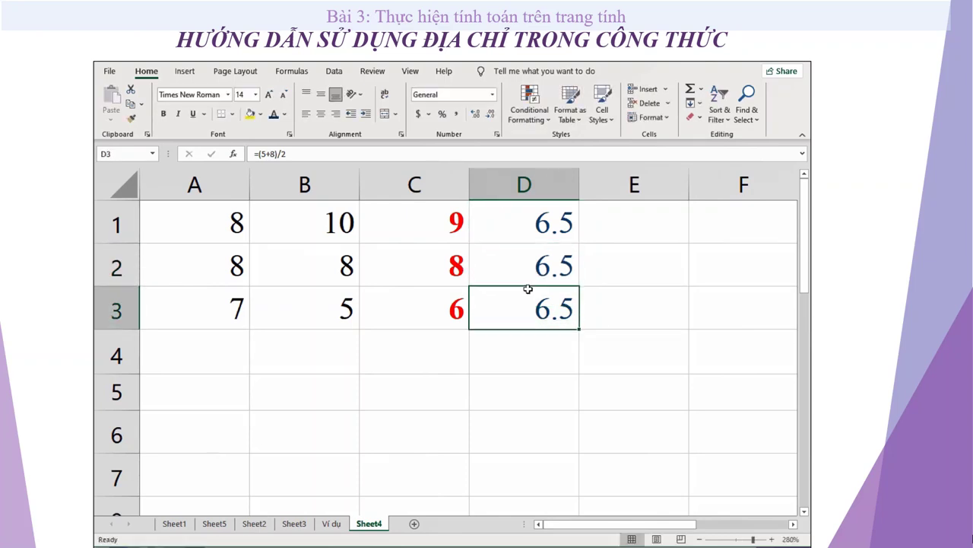
- Change the first number in cell D2's formula to 8, making it =(8+8)/2
left_click(540, 265)
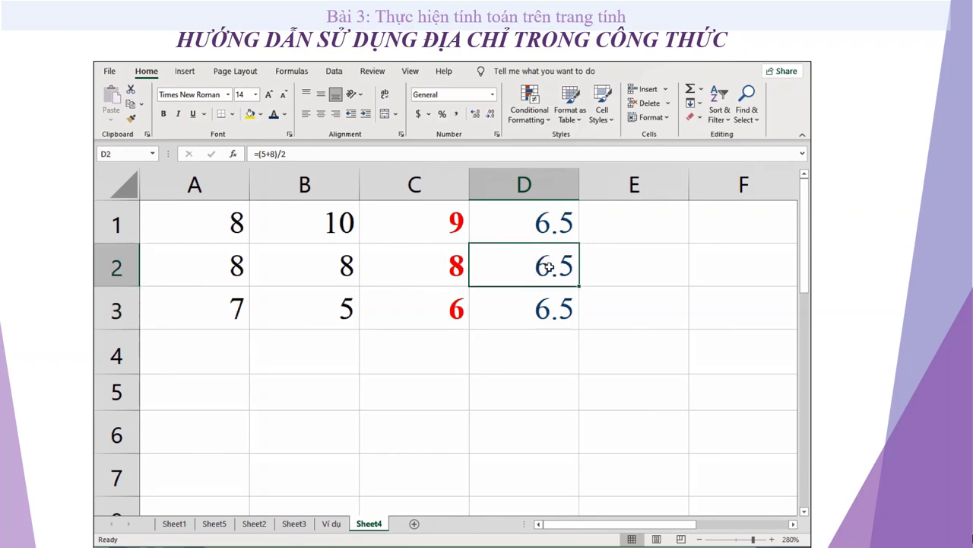
double_click(549, 266)
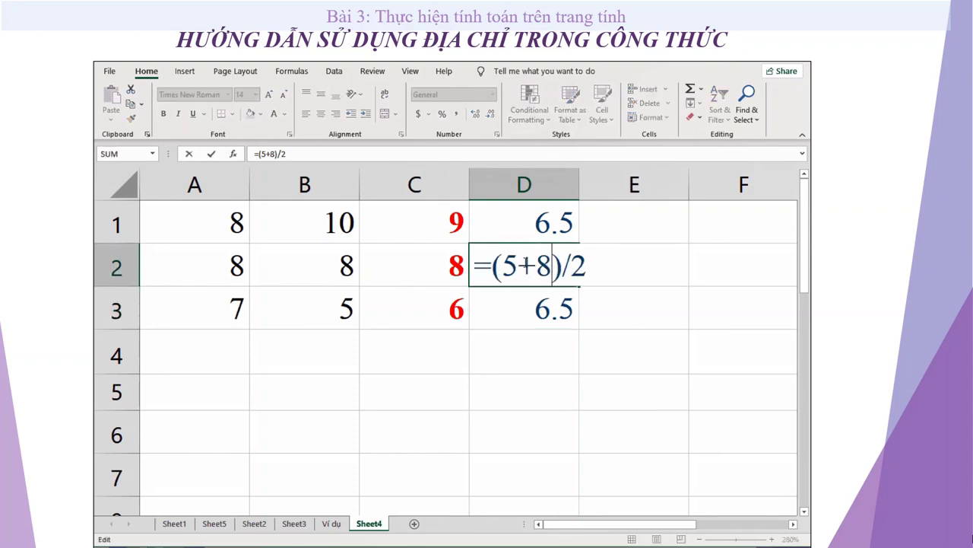
left_click(520, 268)
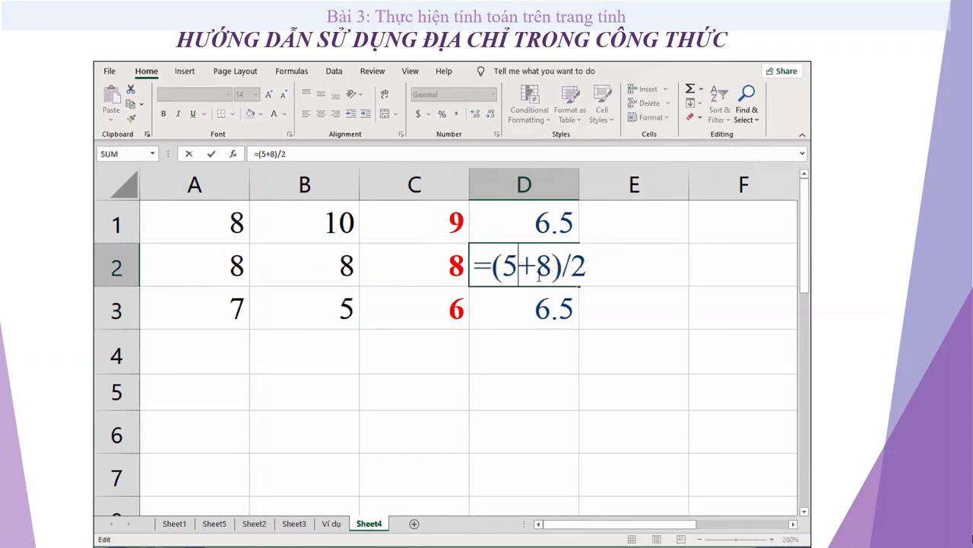
key("BackSpace")
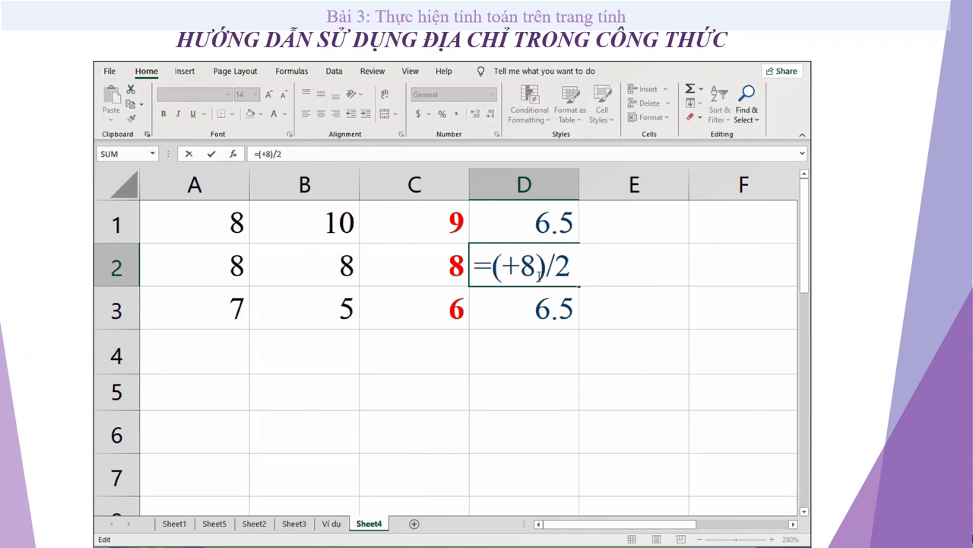
type("8")
key("Return")
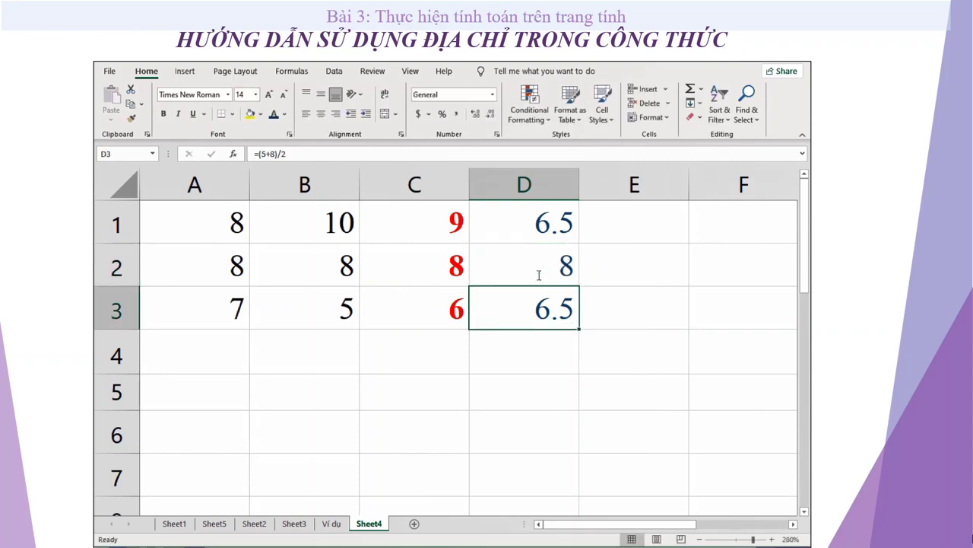
- Rewrite the constants in cell D3's formula to match row 3, making it =(7+5)/2
double_click(558, 310)
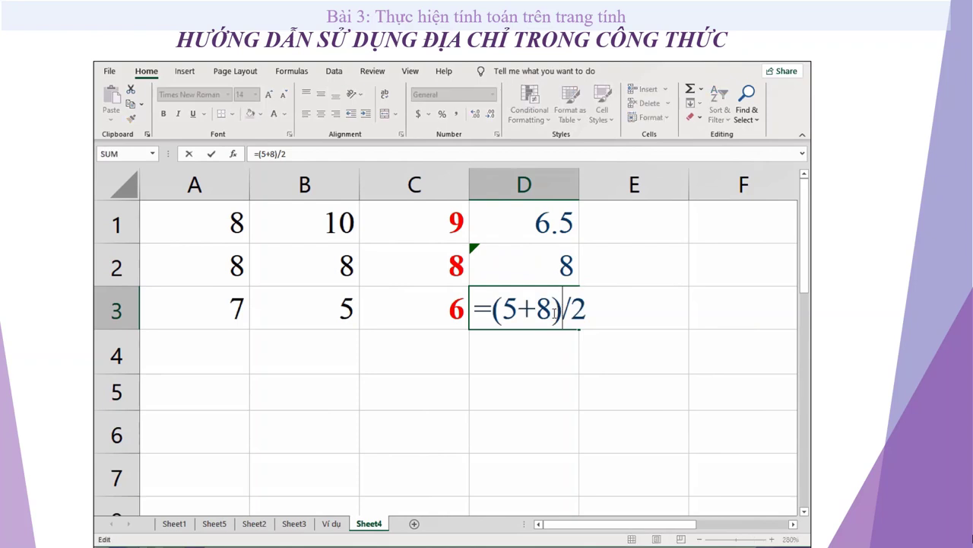
left_click(519, 312)
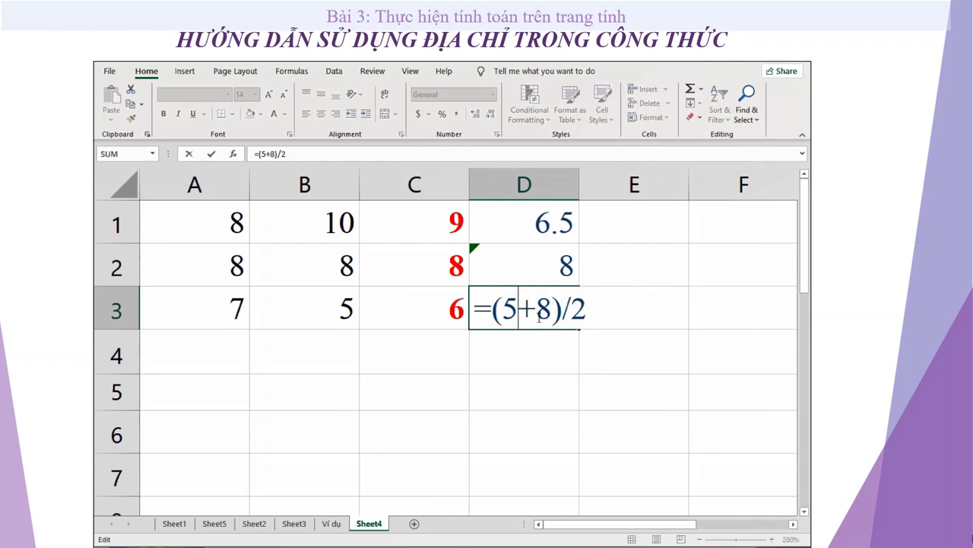
key("BackSpace")
key("Delete")
key("Delete")
type("7")
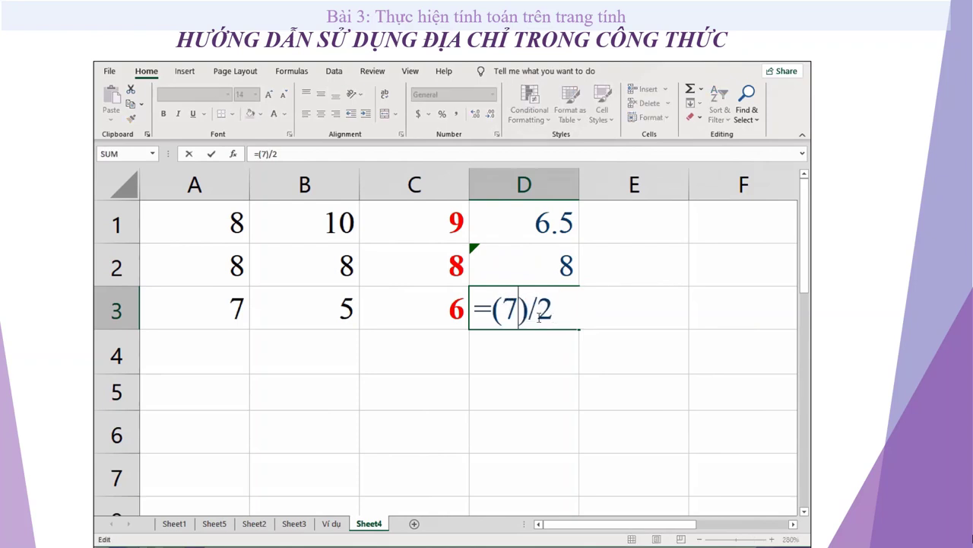
type("+5")
key("shift+Tab")
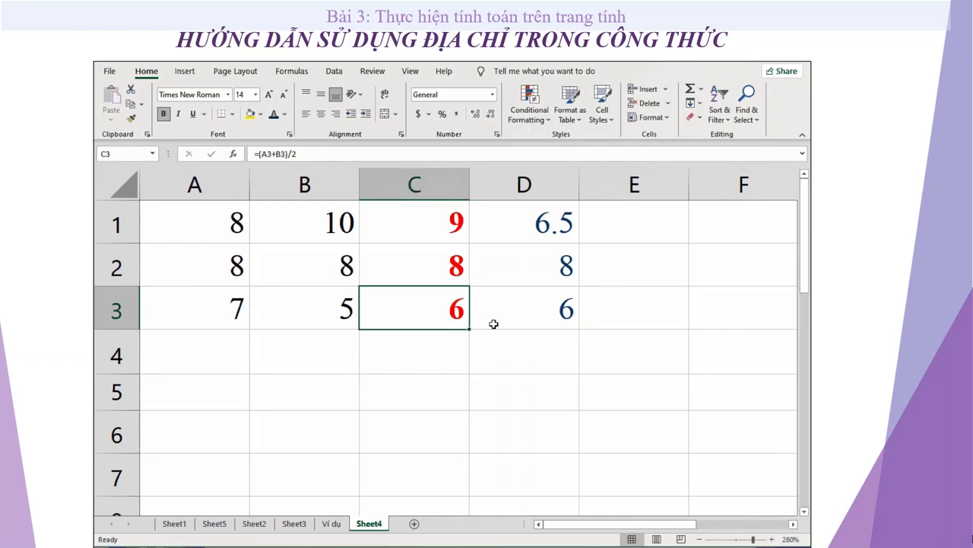
- Change the second number in cell D2's formula to 7, making it =(8+7)/2
left_click(442, 266)
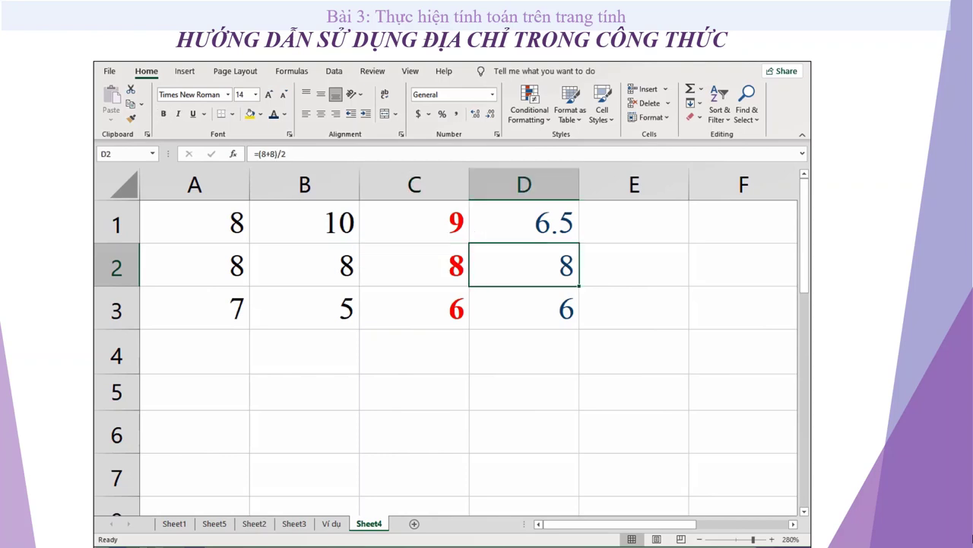
double_click(535, 263)
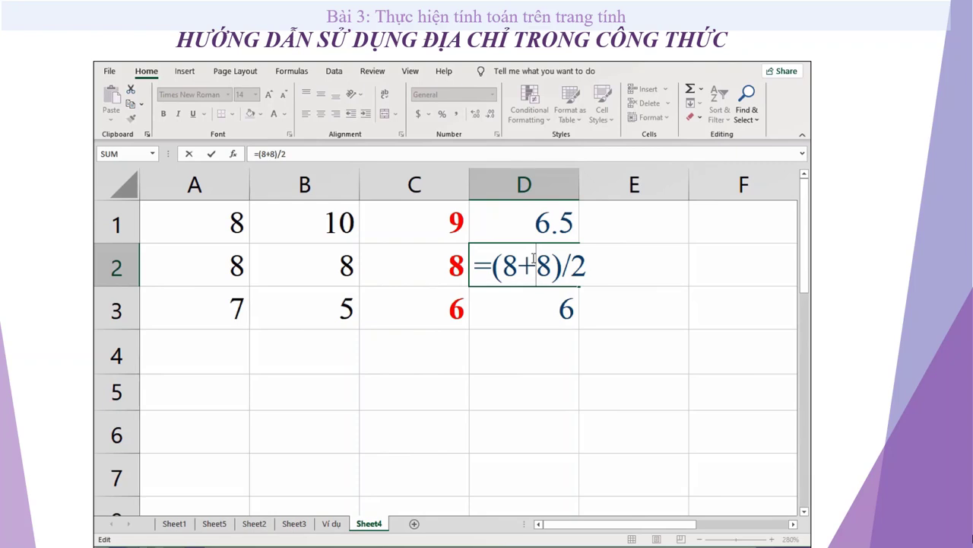
key("Delete")
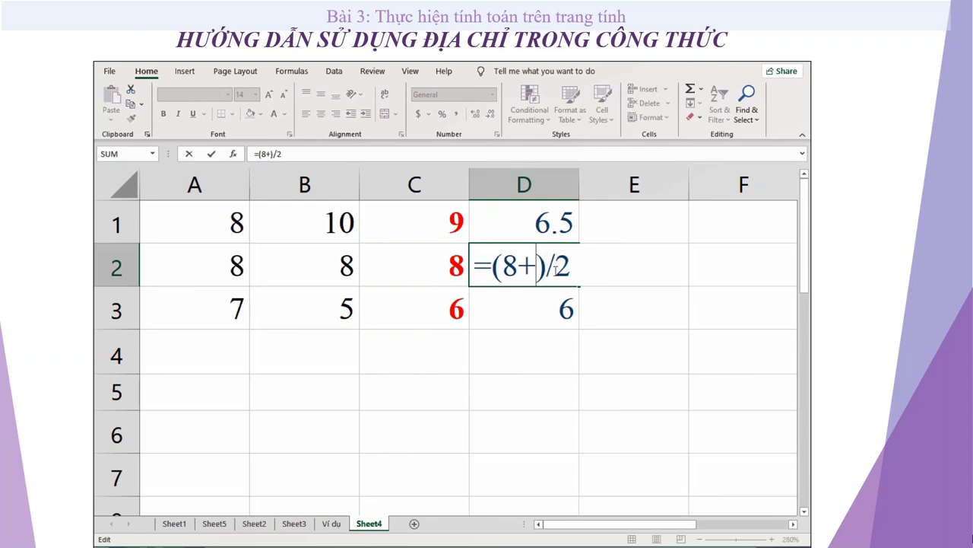
type("7")
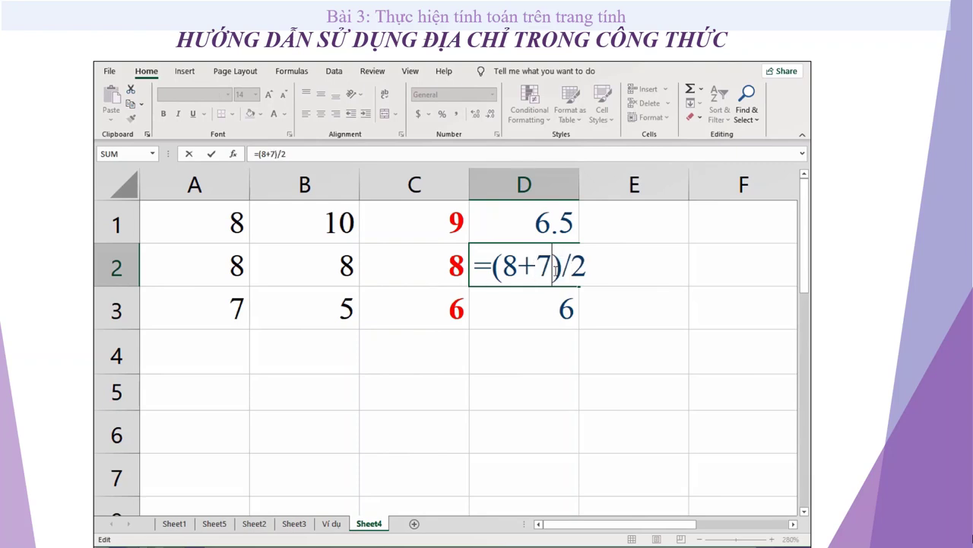
key("Return")
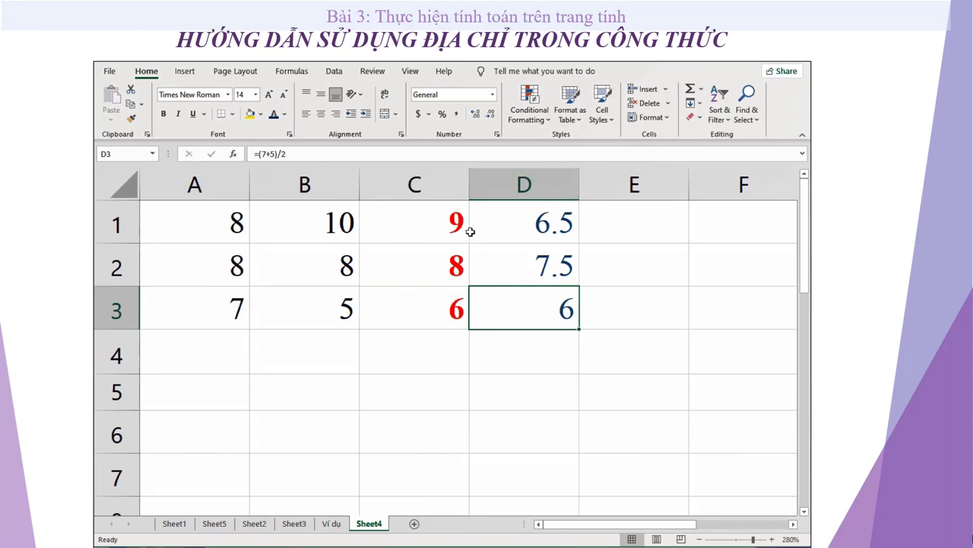
- Display the cell-address formula in C2 to review it, leaving it unedited
left_click(449, 271)
double_click(449, 271)
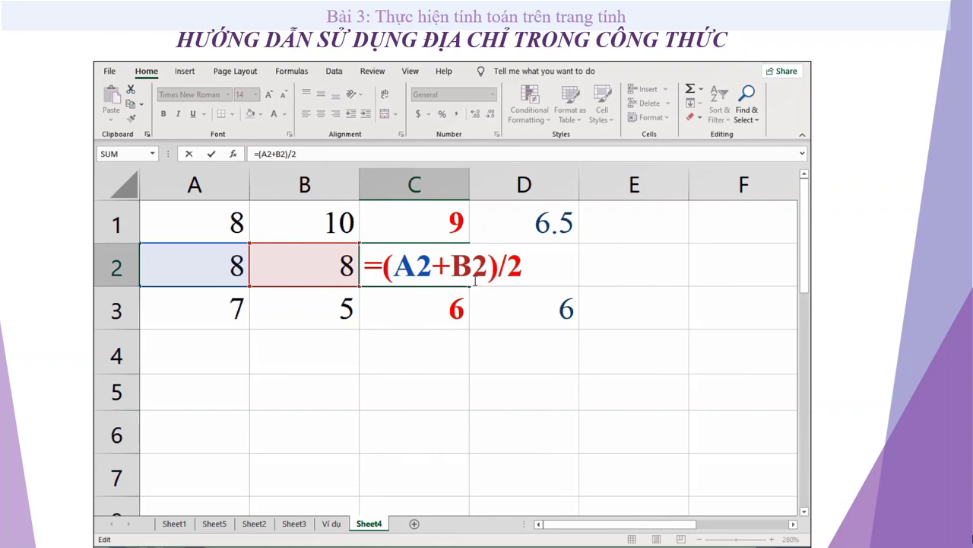
key("Return")
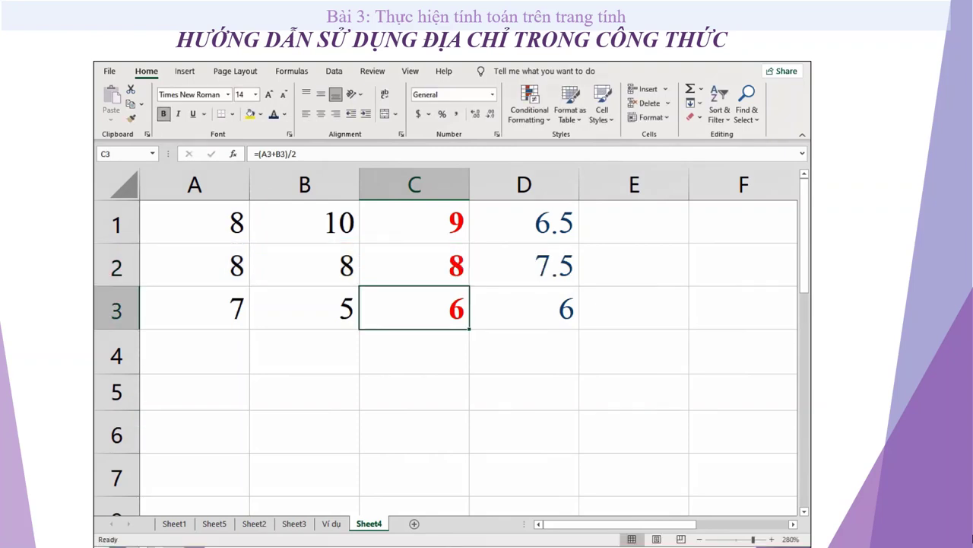
left_click(267, 164)
left_click(267, 164)
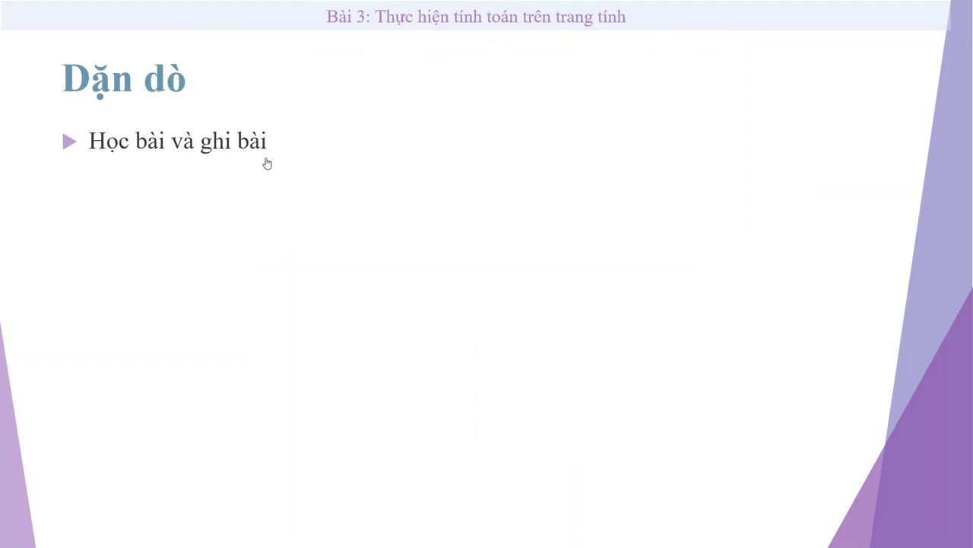
left_click(267, 163)
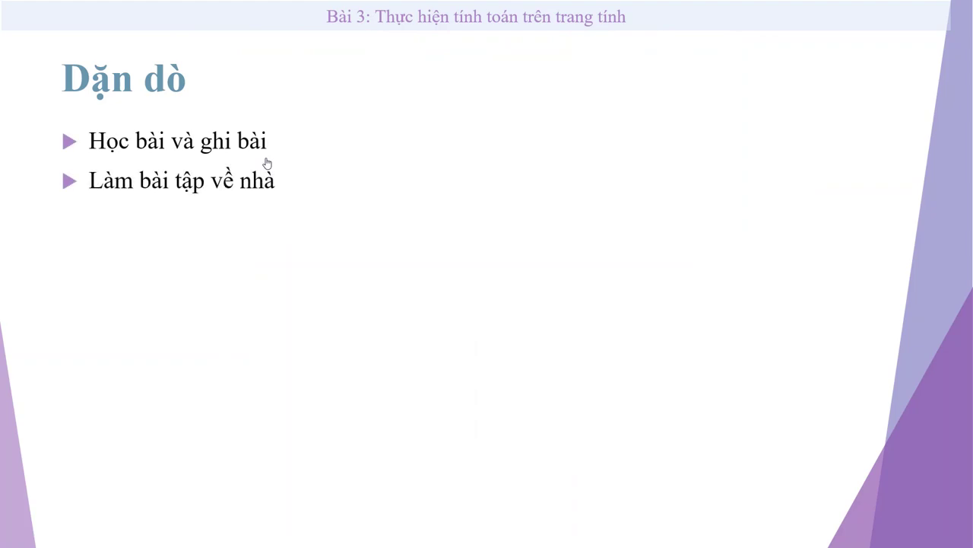
left_click(267, 163)
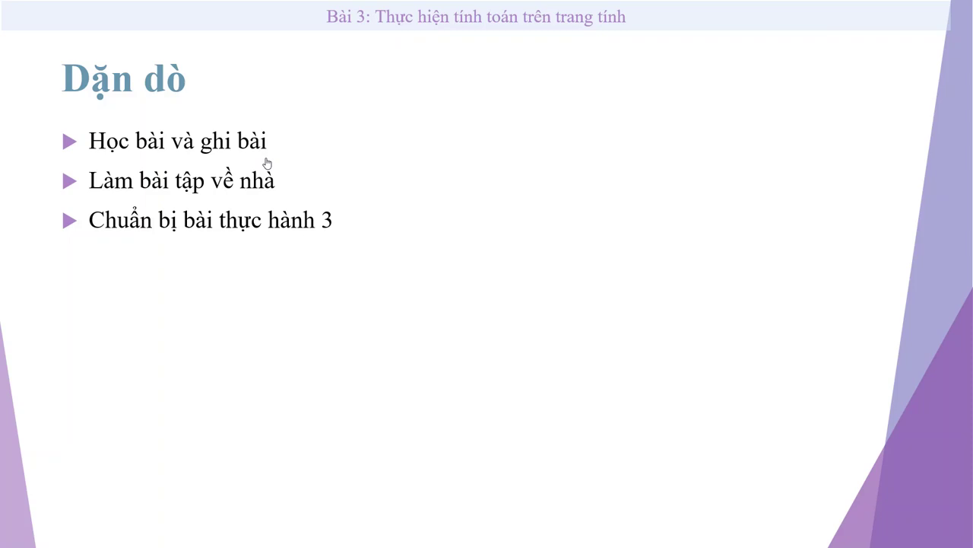
left_click(267, 164)
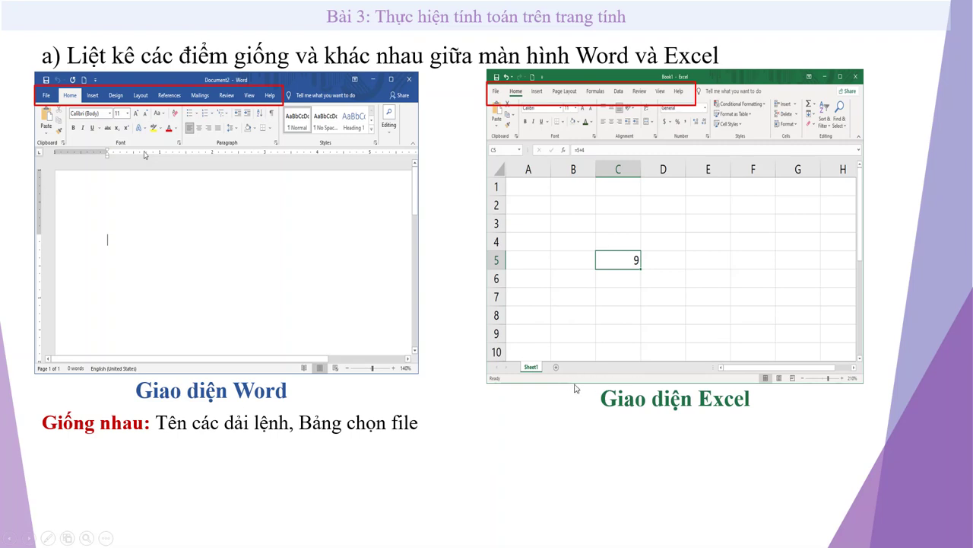
left_click(512, 330)
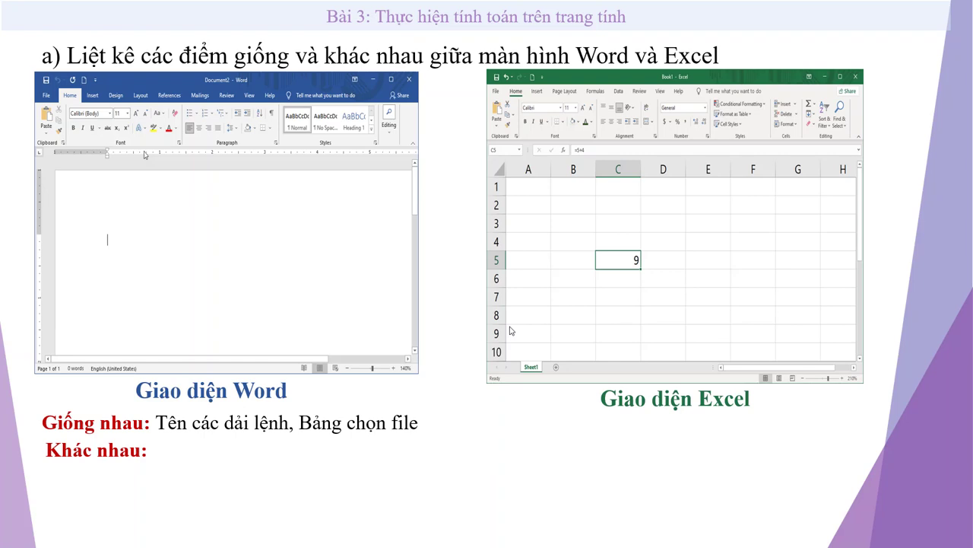
left_click(511, 330)
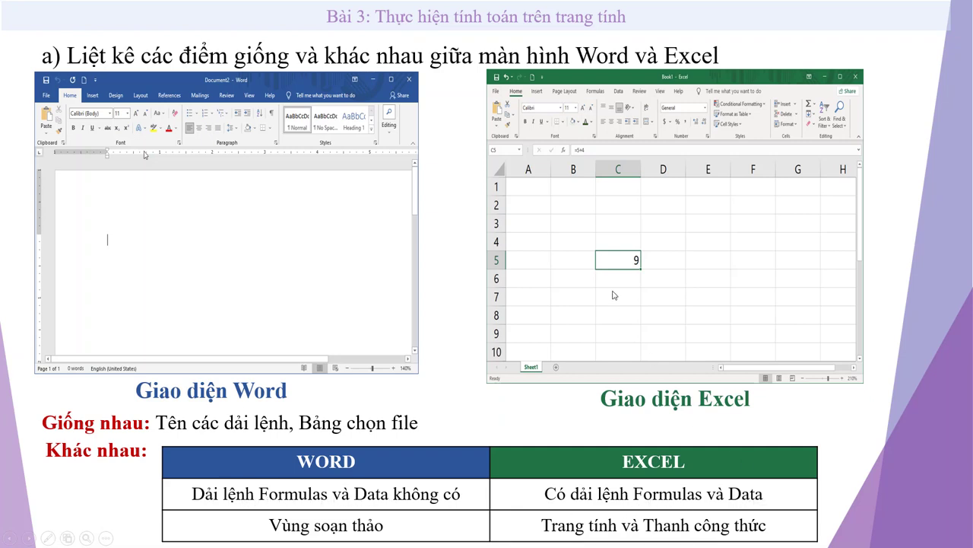
key("Right")
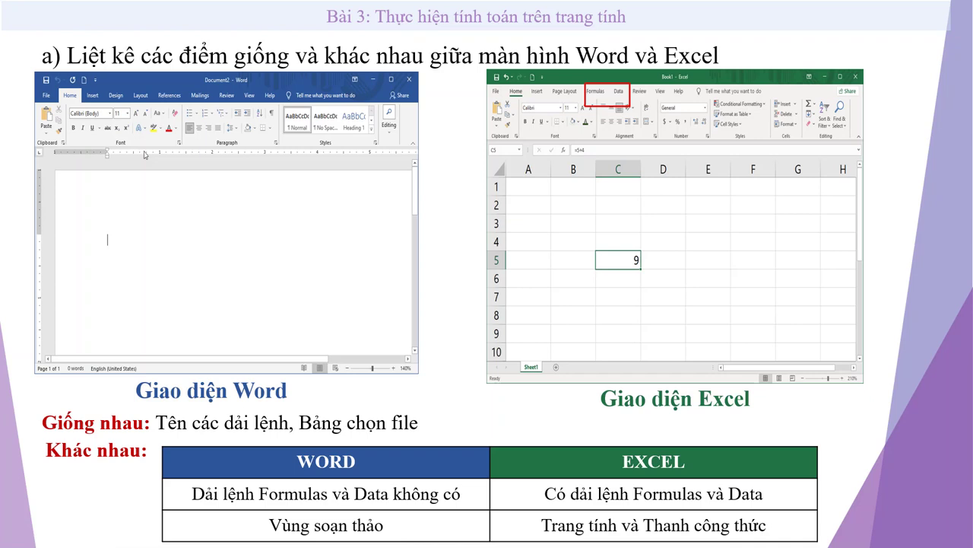
key("Right")
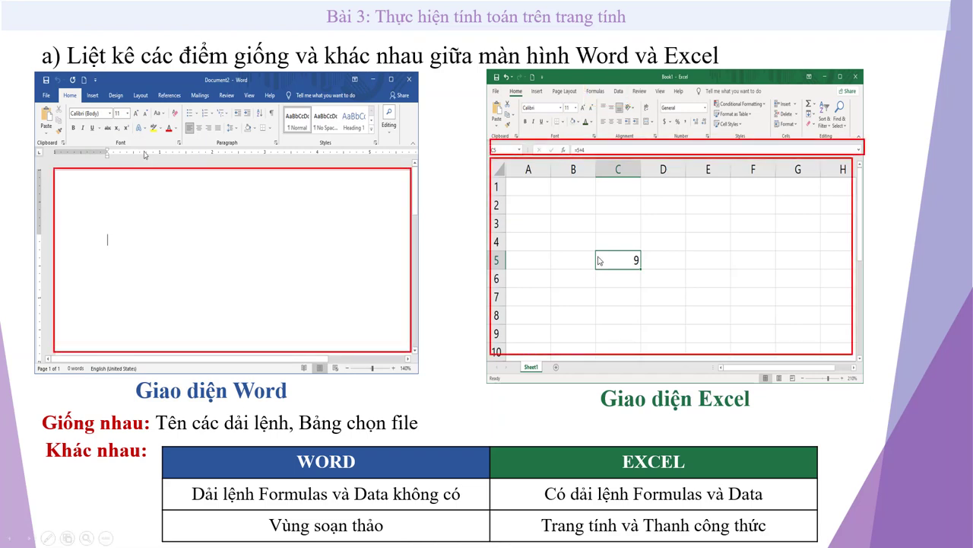
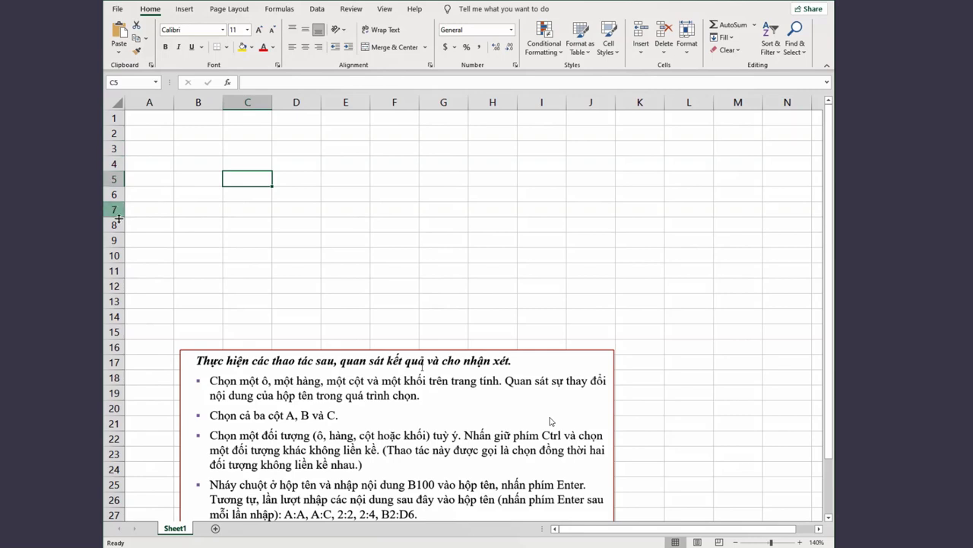
- Select the whole of row 7, followed by the whole of column C
left_click(114, 210)
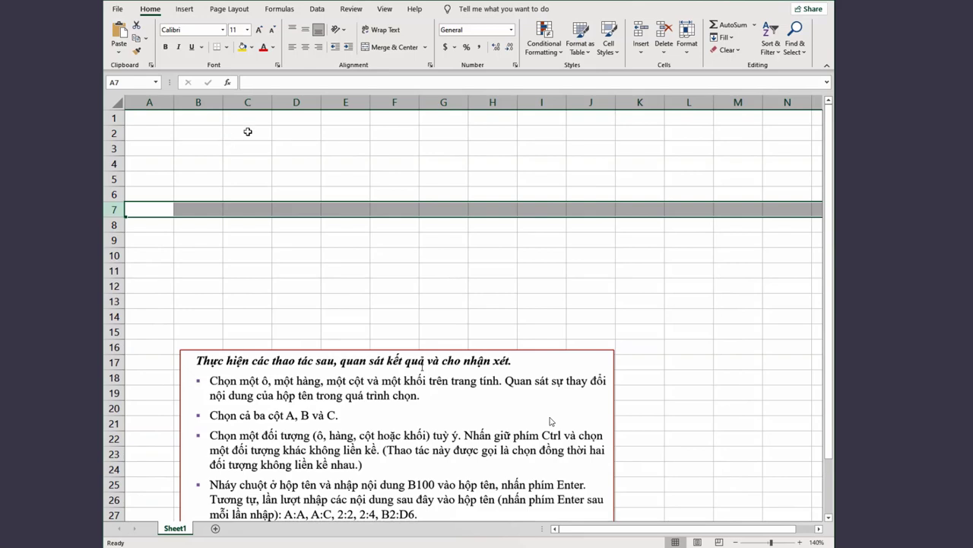
left_click(248, 102)
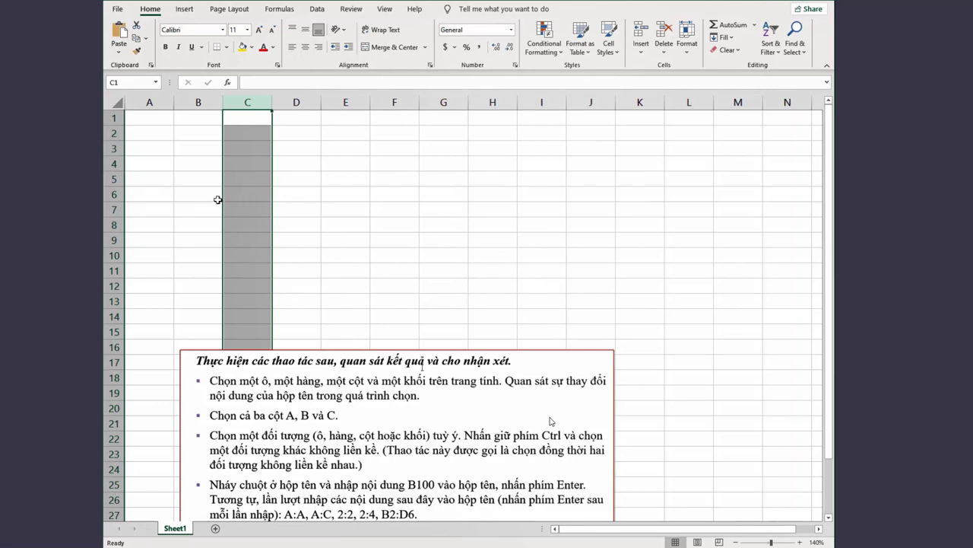
- Select the cell block B4:D7, followed by columns A, B and C together
left_click(199, 164)
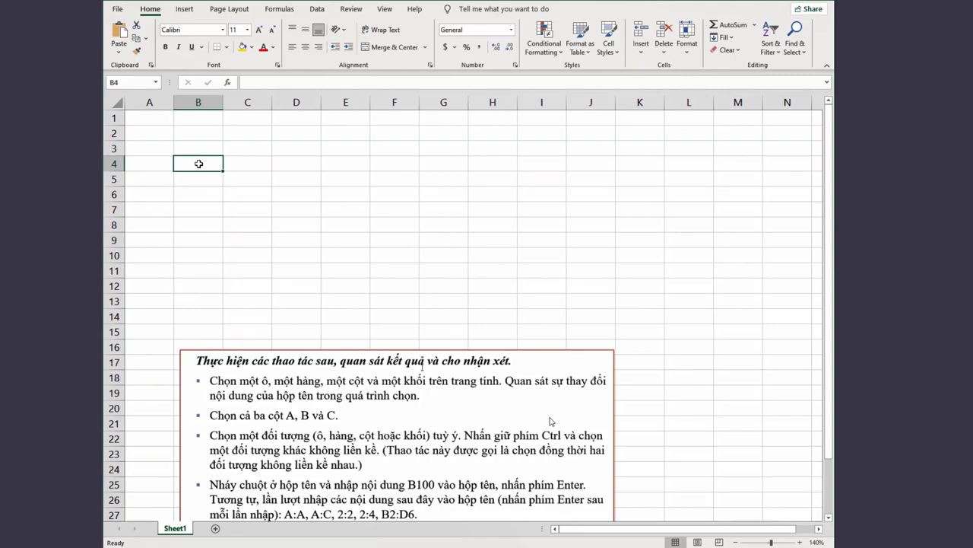
left_click_drag(198, 164, 290, 211)
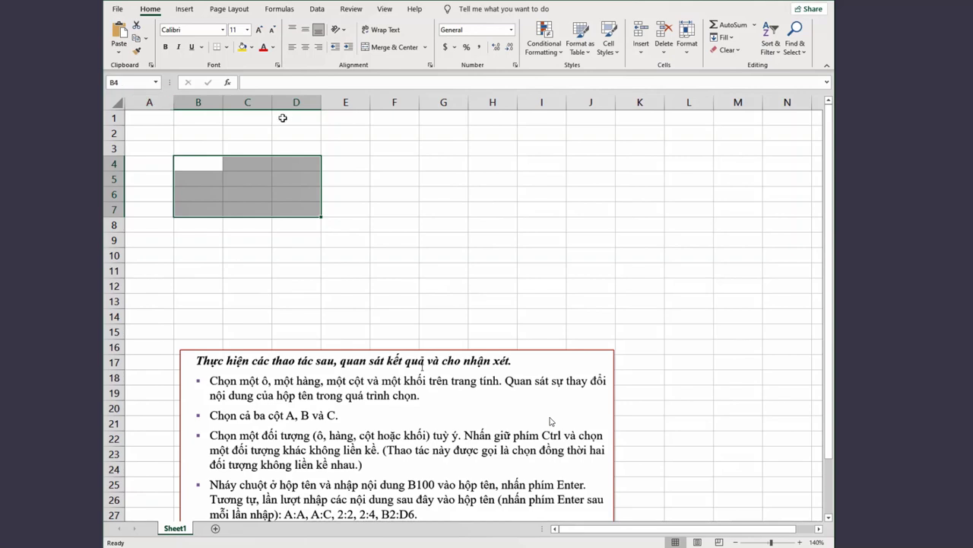
left_click(161, 99)
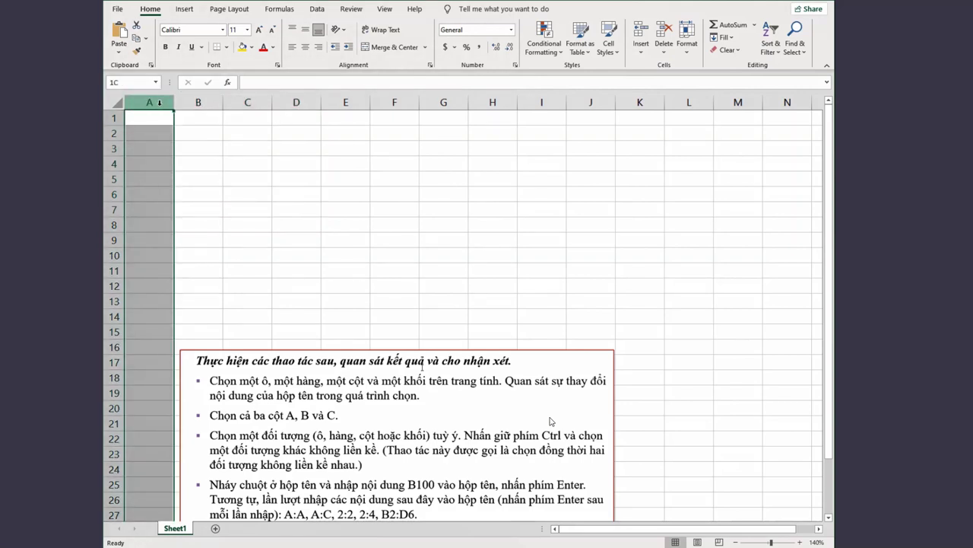
left_click_drag(160, 102, 248, 107)
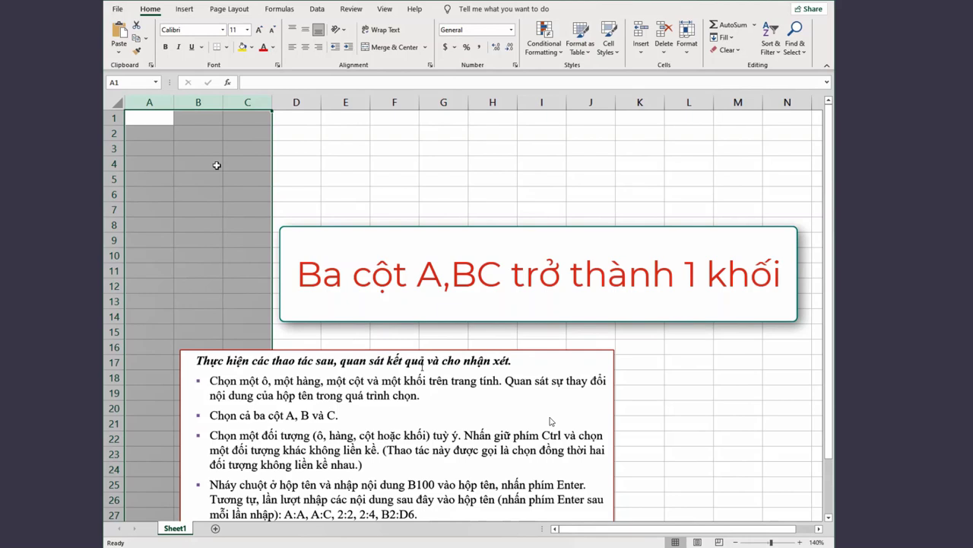
- Enter the text CTRL in cell H7 as a note above the instruction picture
left_click_drag(223, 446, 227, 441)
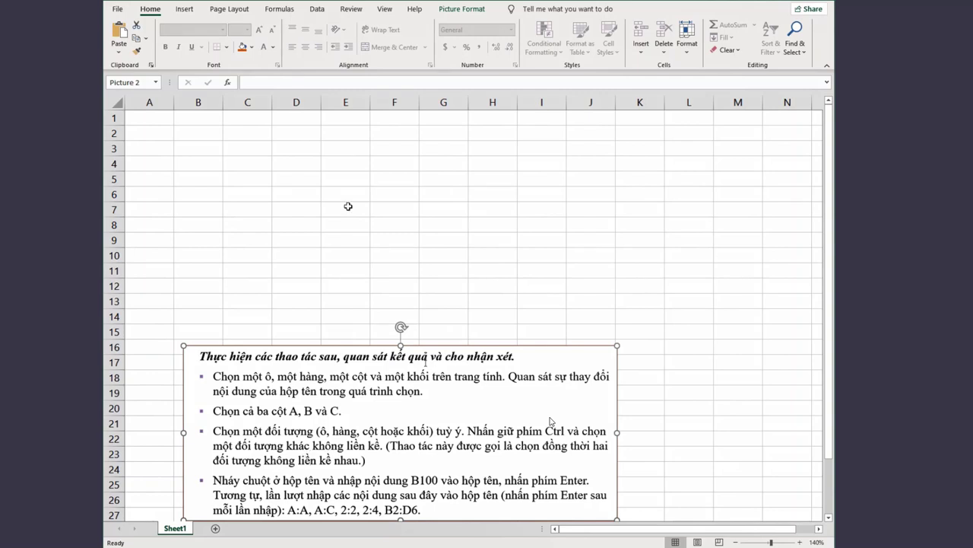
left_click(506, 205)
type("CT")
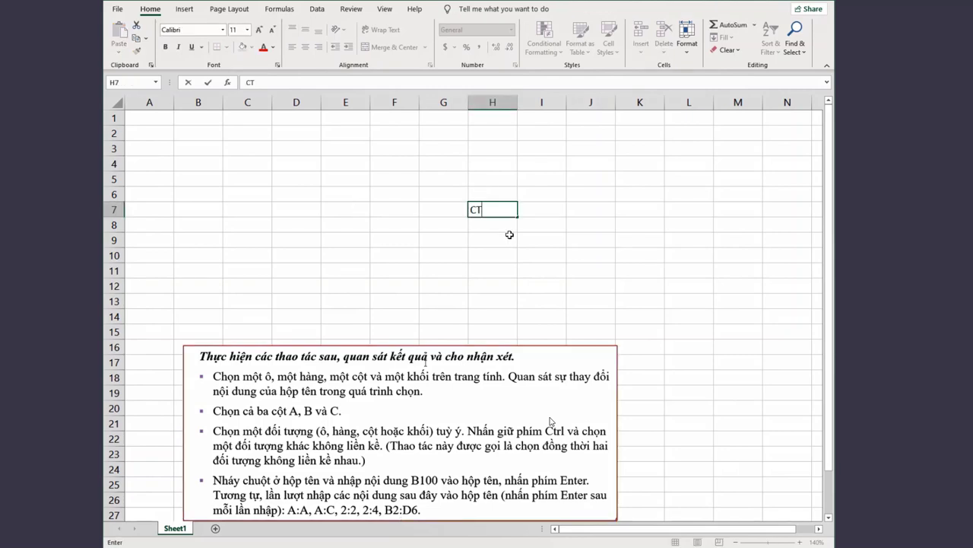
type("CT")
key("BackSpace")
key("BackSpace")
type("TRL")
key("ctrl+Return")
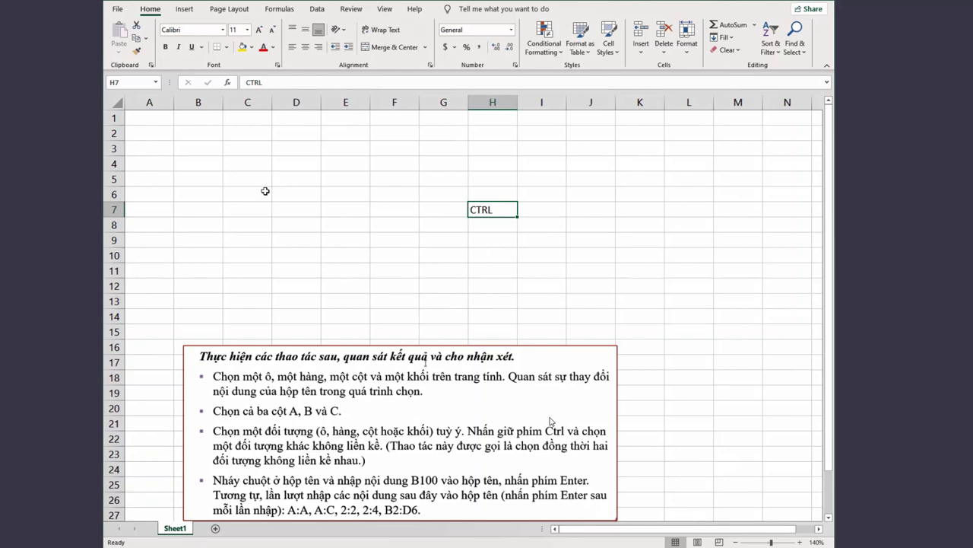
- Select the block B2:C4 and add the non-adjacent cell E3 to the selection
left_click(198, 133)
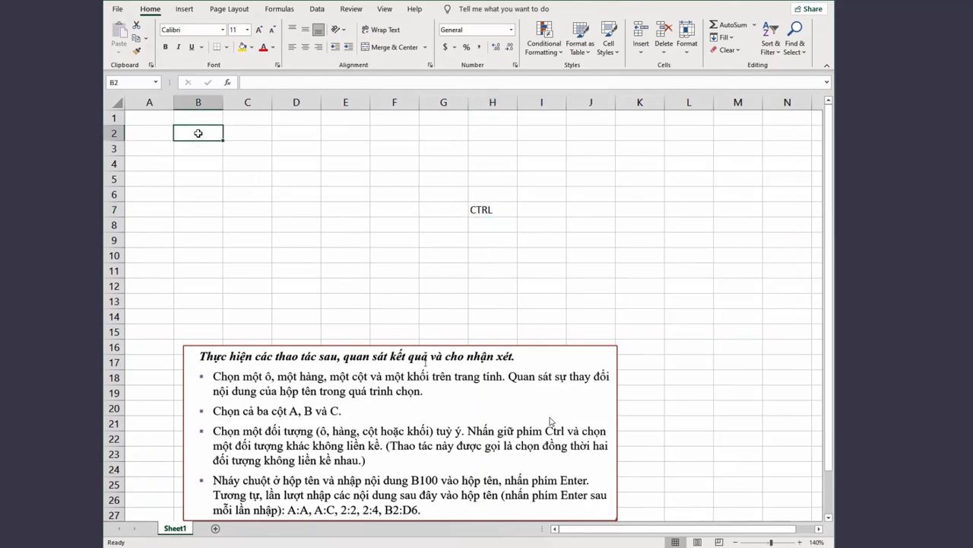
left_click_drag(199, 133, 259, 164)
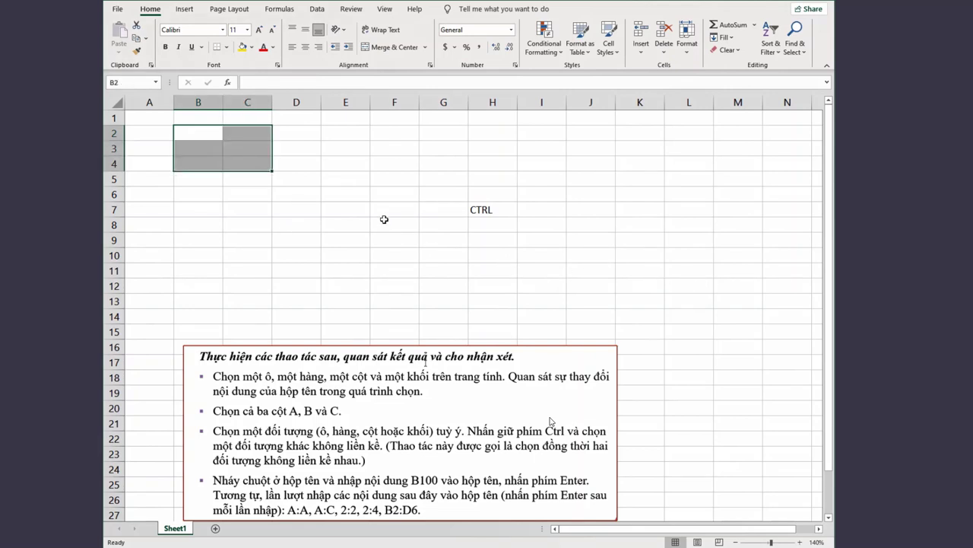
left_click(347, 149, "ctrl")
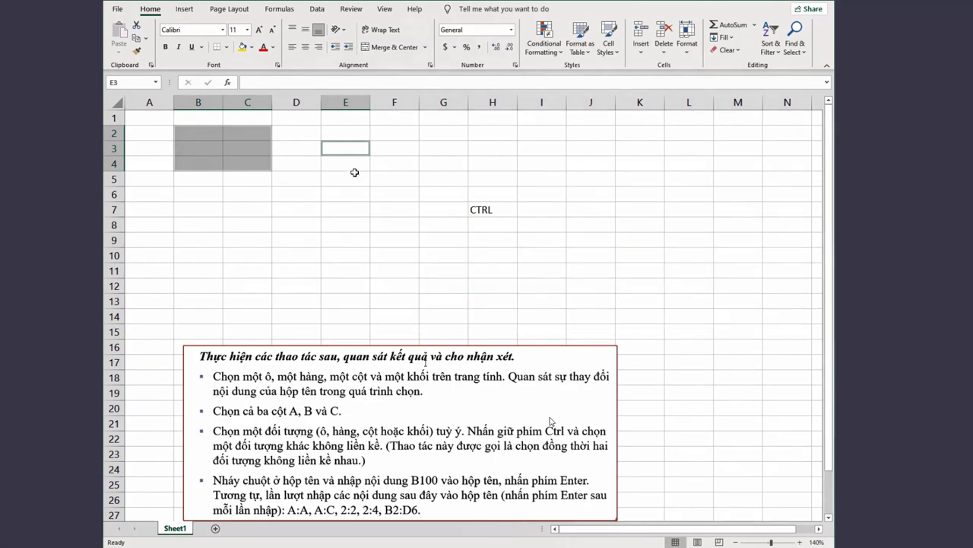
- Clear the multiple selection and jump directly to cell B100 by entering its address
left_click(492, 225)
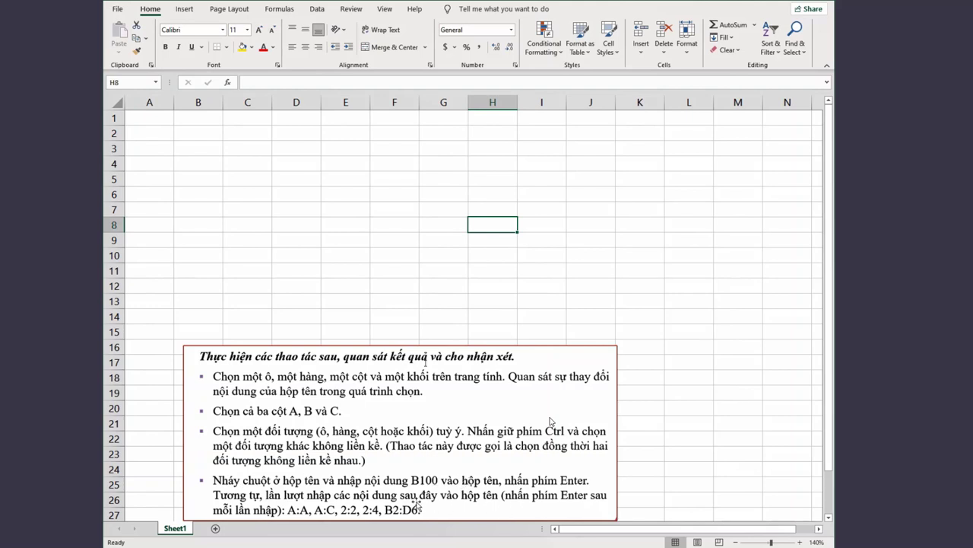
left_click(141, 83)
type("B100")
key("Return")
- Jump back to cell A1 by entering its address
left_click(142, 85)
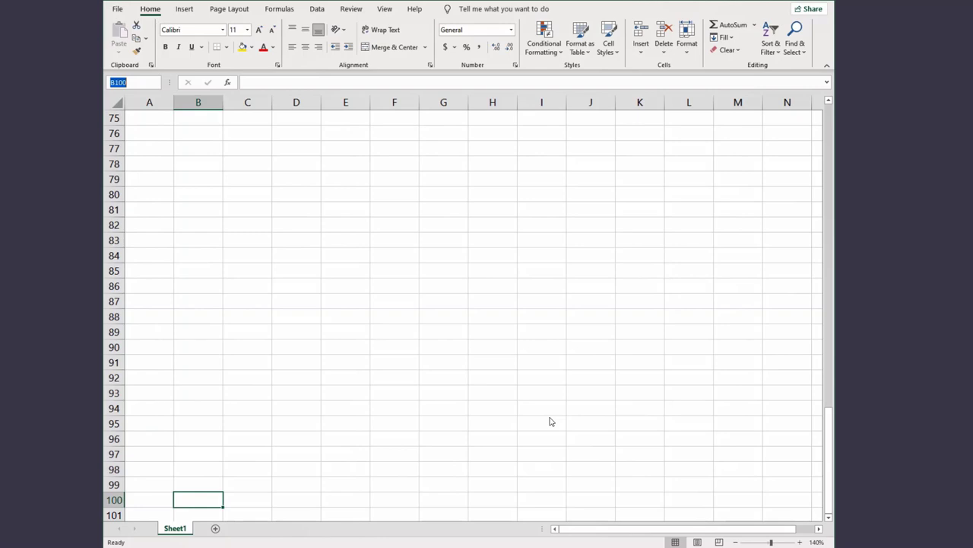
left_click(142, 82)
double_click(138, 81)
type("A1")
key("Return")
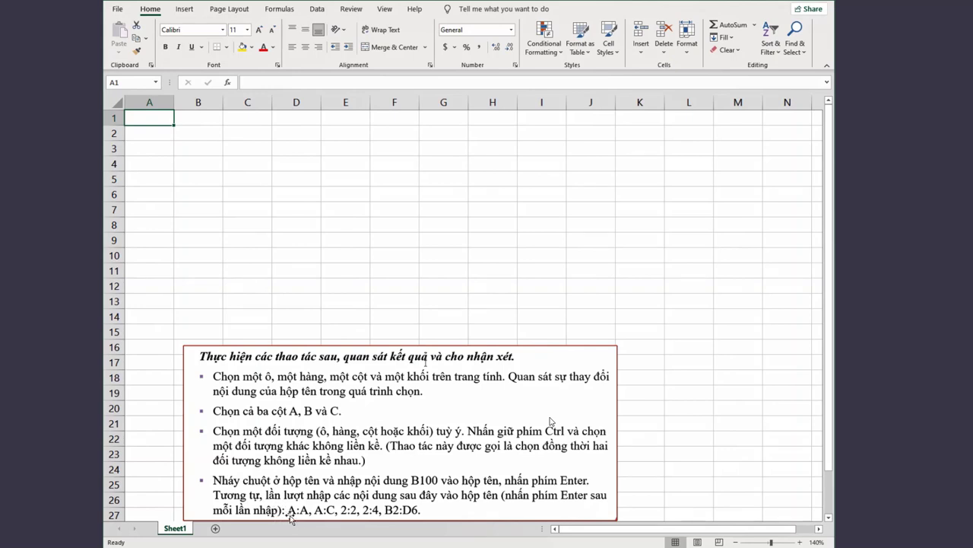
- Select the whole of column A by entering the address A:A and check how far down the selection extends
left_click(133, 83)
type("A")
key("Return")
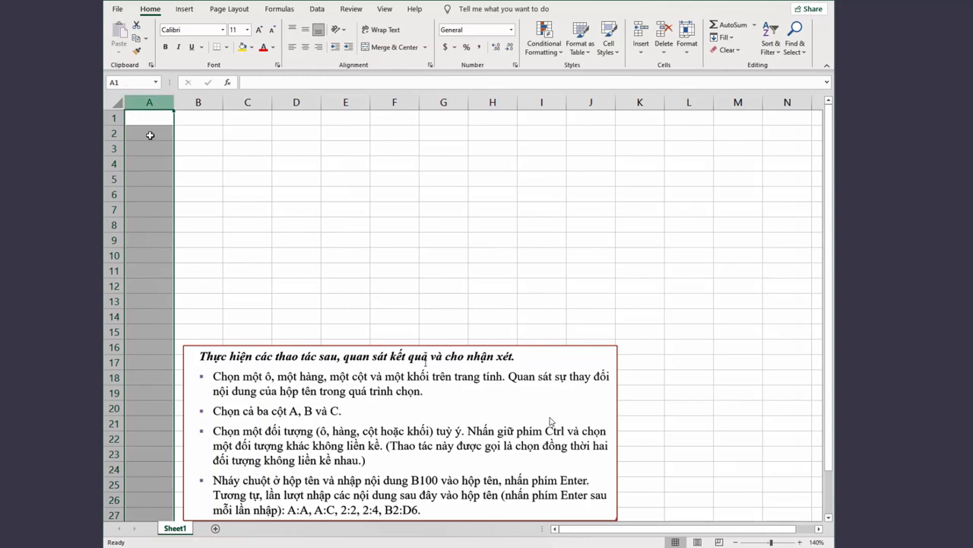
scroll(151, 212, "down", 20)
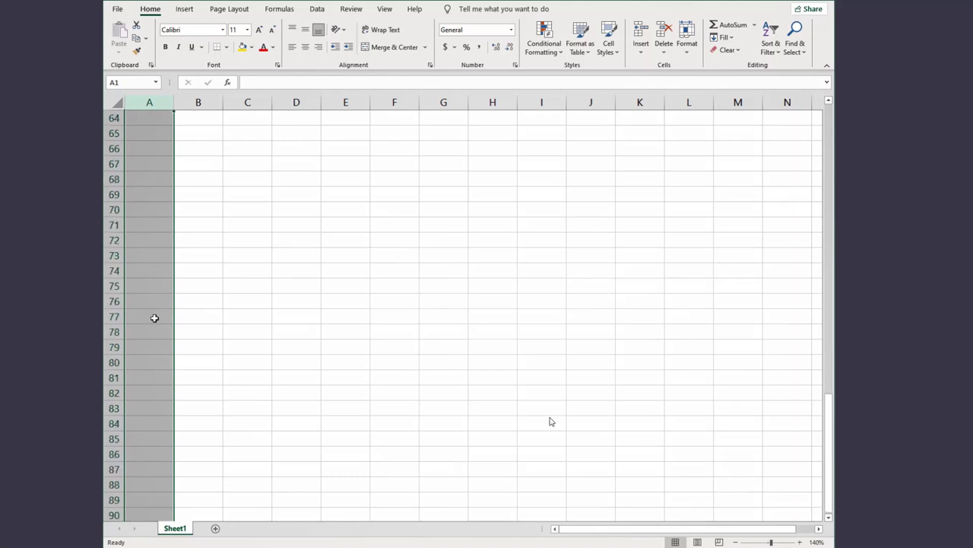
scroll(154, 317, "down", 20)
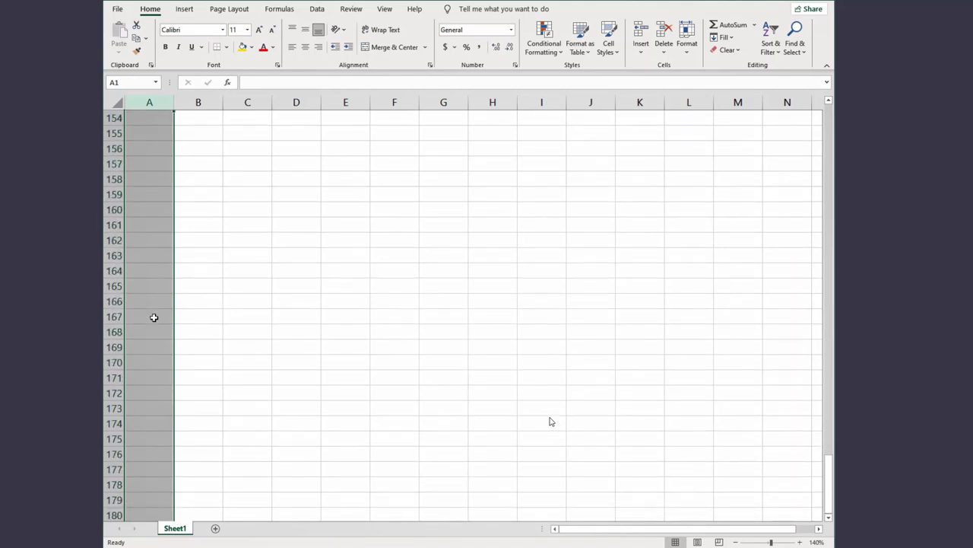
scroll(153, 317, "down", 13)
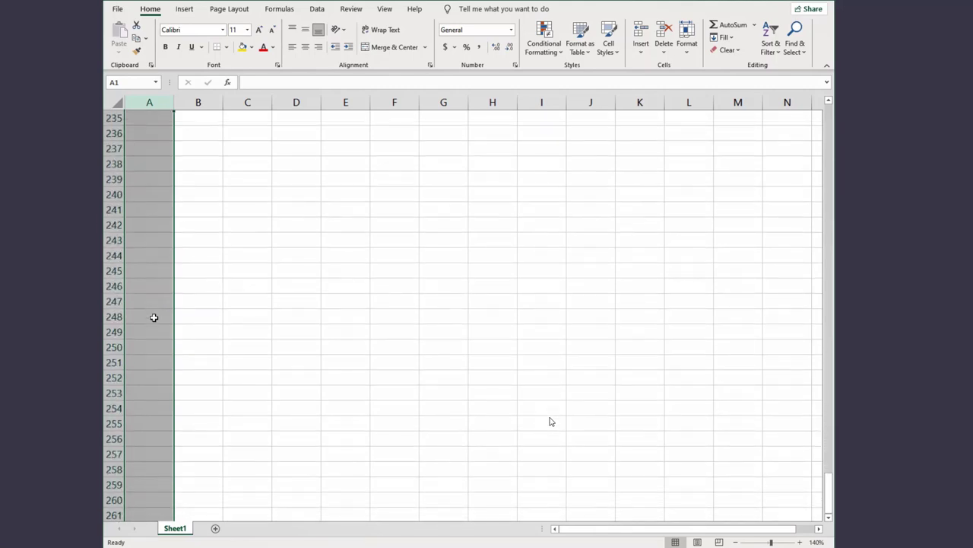
scroll(154, 317, "up", 20)
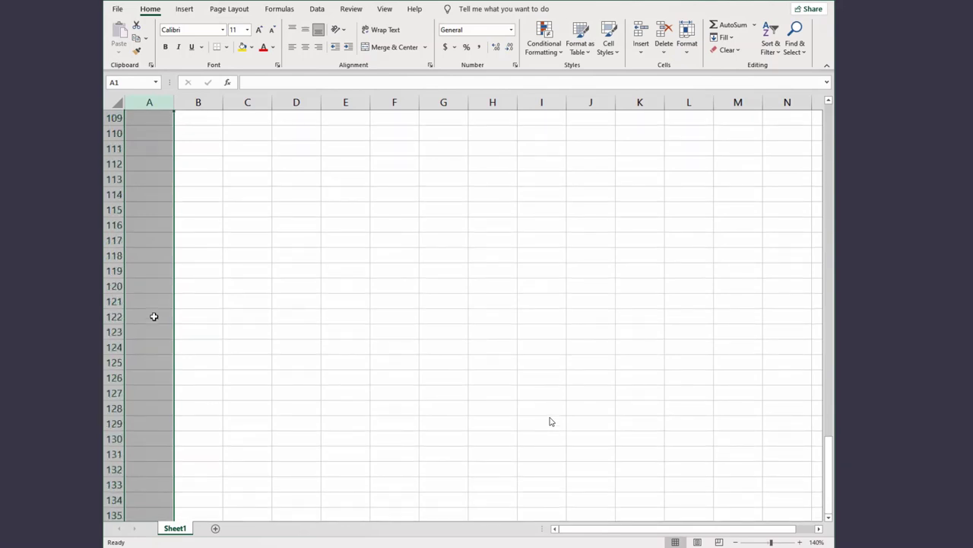
scroll(153, 316, "up", 20)
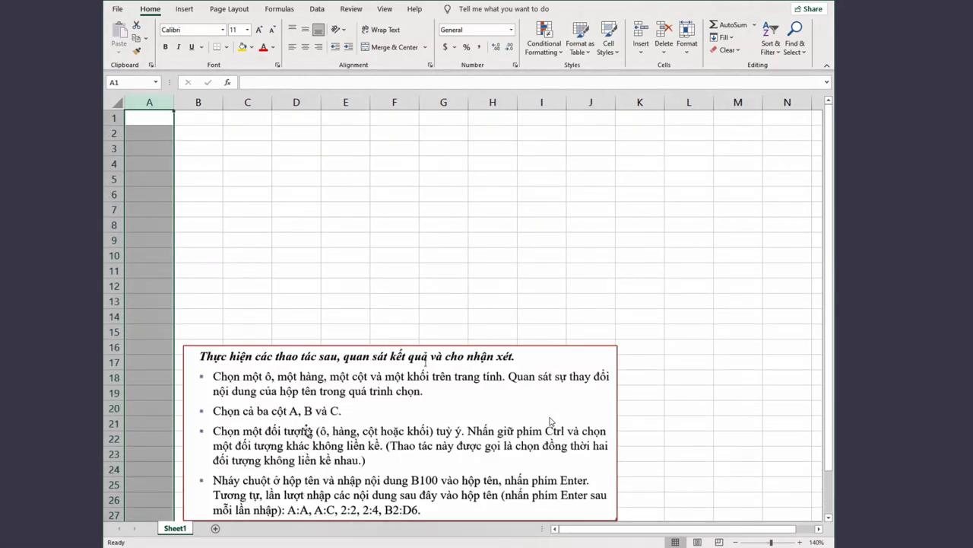
- Select columns A through C together by entering the address A:C
left_click(120, 84)
type("A:C")
key("Return")
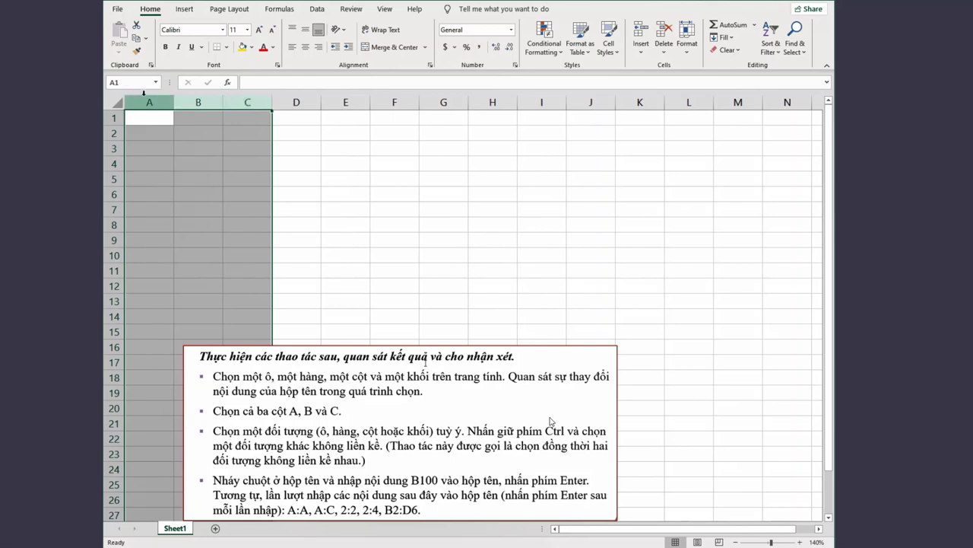
- Select the whole of row 2 by entering the address 2:2
key("alt+F3")
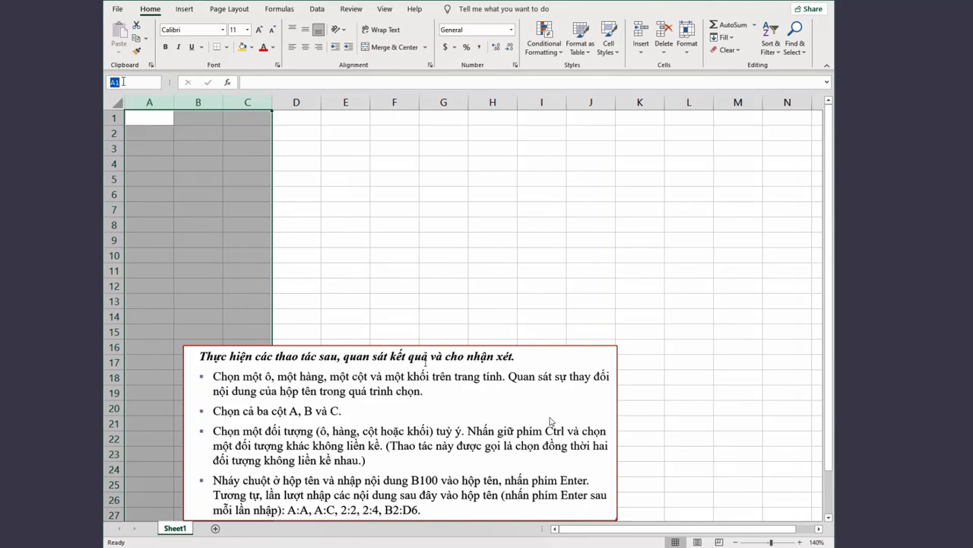
type("2:2")
key("Return")
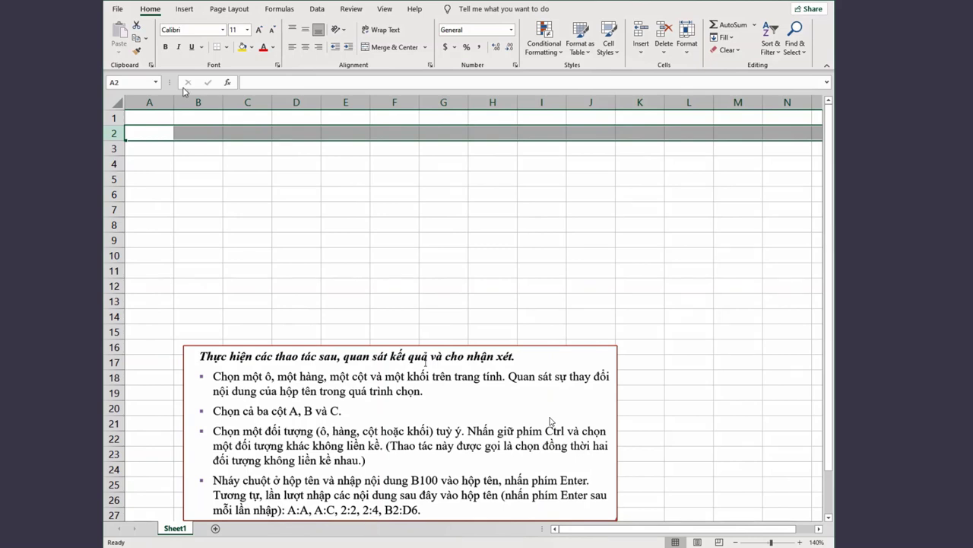
- Select rows 2 through 4 together by entering the address 2:4
left_click(136, 81)
type("2:4")
key("Return")
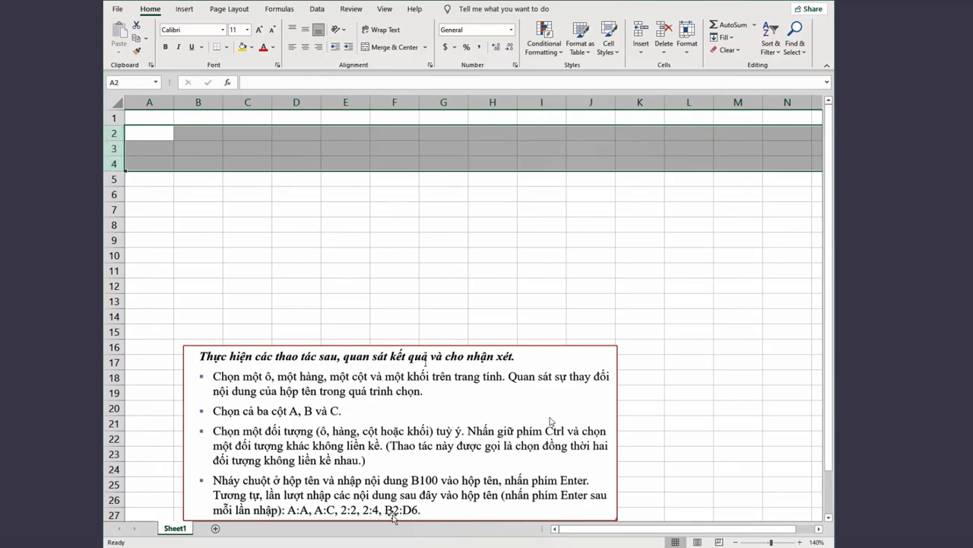
- Select the cell block B2:D6 by entering its range address
left_click(140, 83)
type("B2:D6")
key("Return")
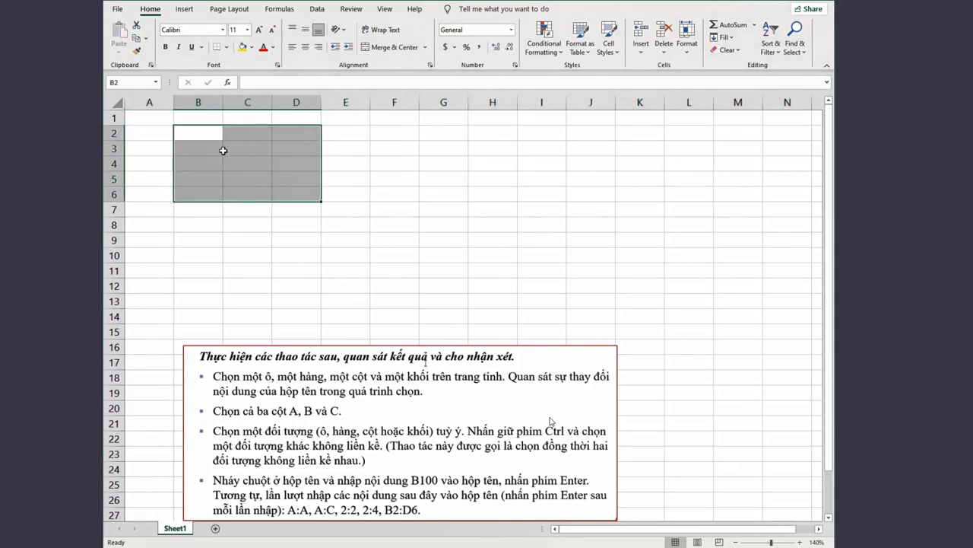